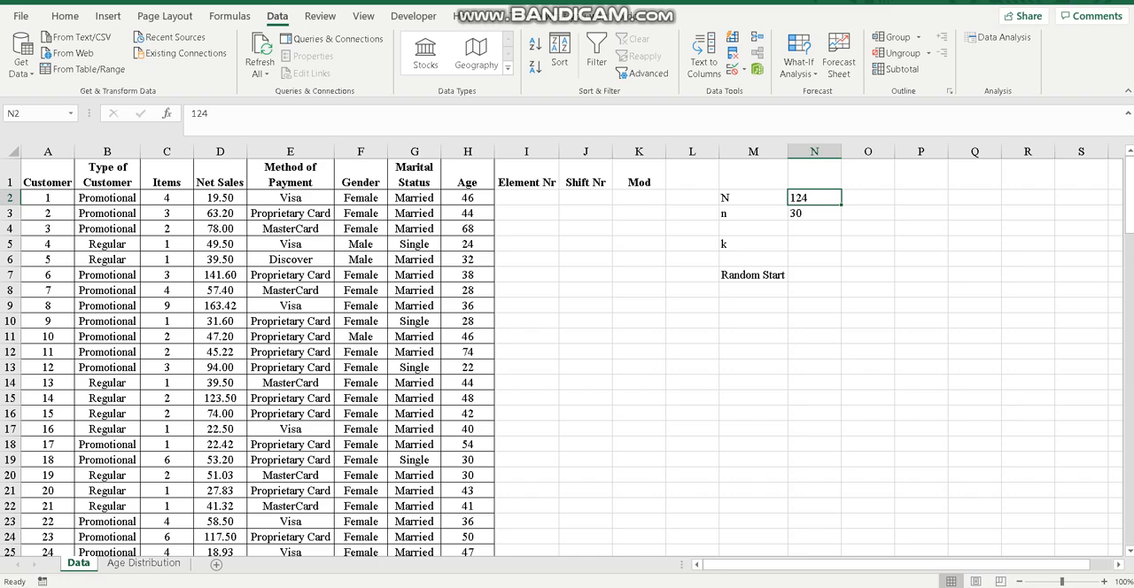
Calculate the population size divided by the sample size in cell N4 with =N2/N3
{"action": "left_click", "coordinate": [817, 212]}
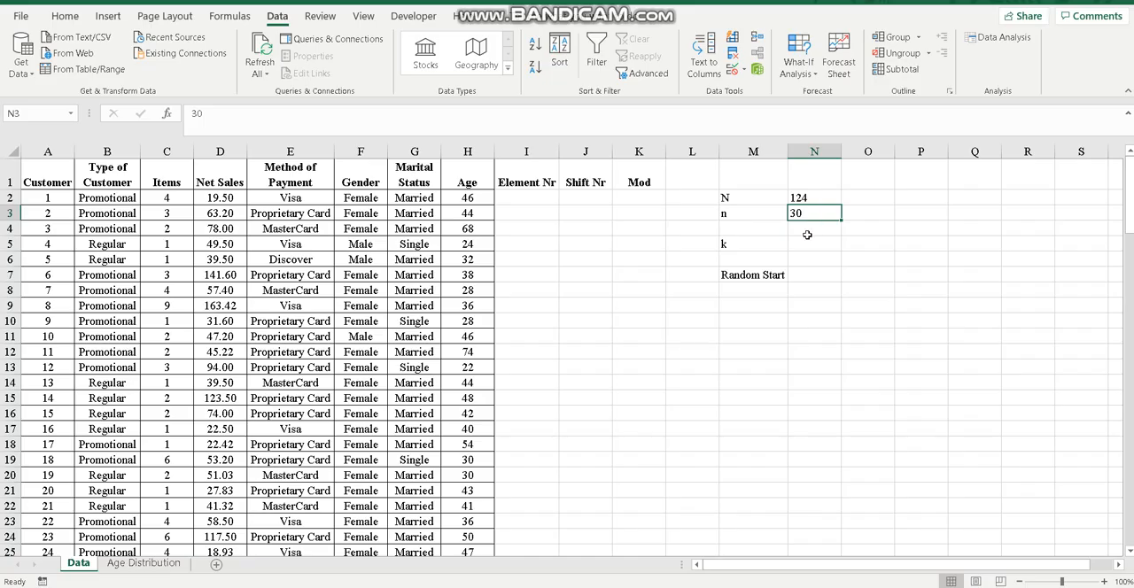
{"action": "left_click", "coordinate": [807, 232]}
{"action": "type", "text": "="}
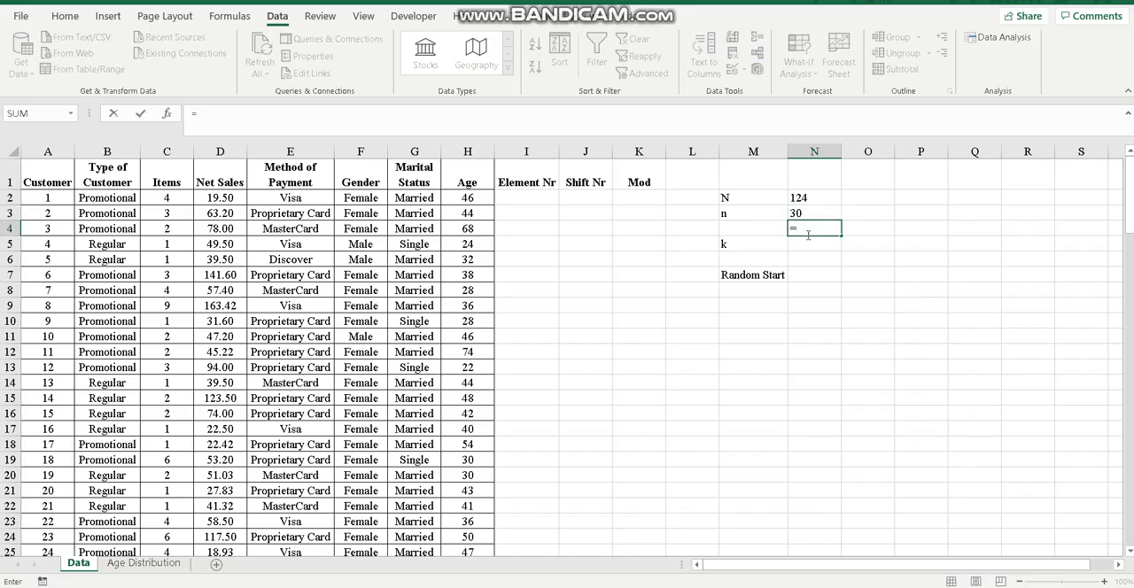
{"action": "left_click", "coordinate": [798, 198]}
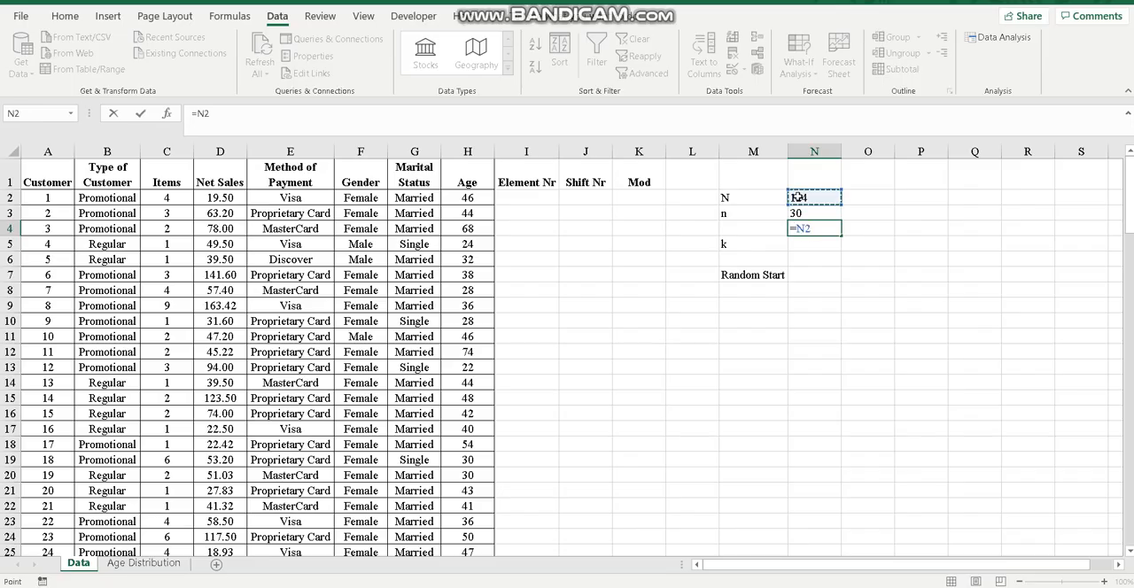
{"action": "type", "text": "/"}
{"action": "left_click", "coordinate": [798, 213]}
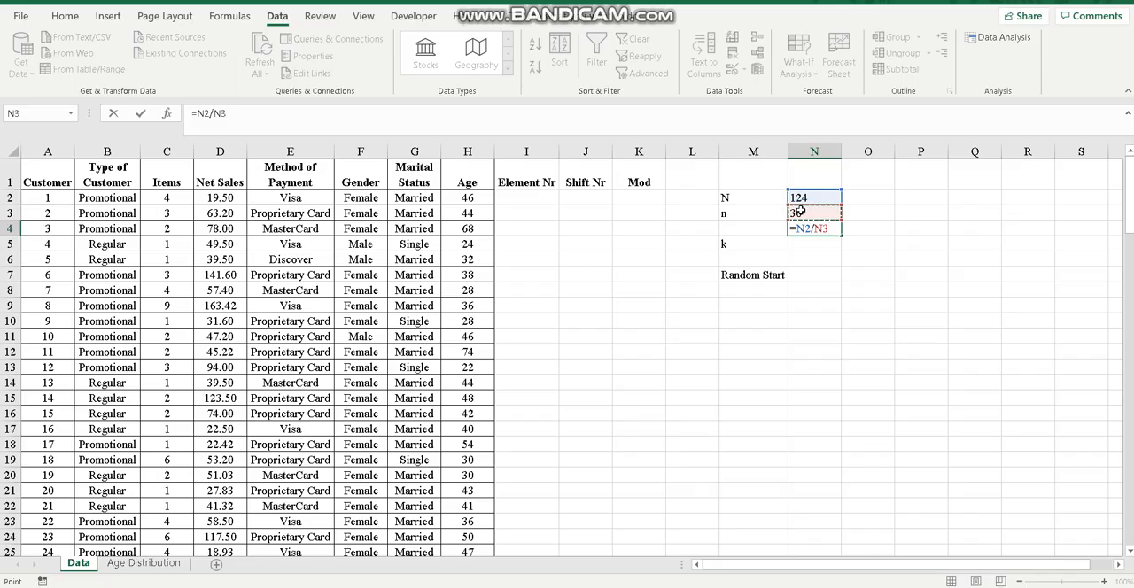
{"action": "key", "text": "Return"}
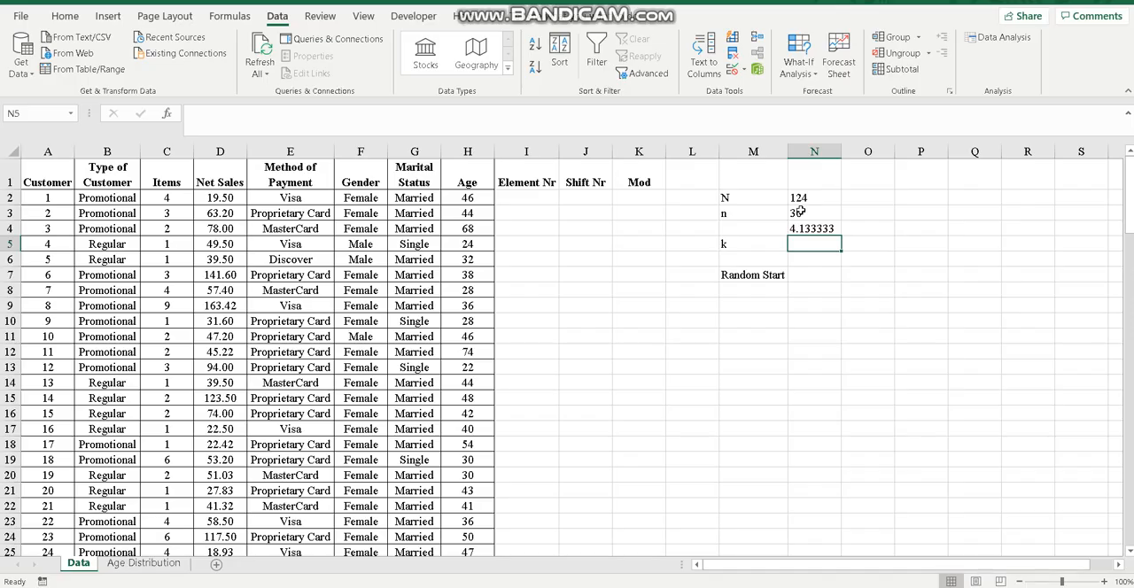
Calculate the sampling interval k in cell N5 by rounding N4 to zero decimals with the ROUND function
{"action": "type", "text": "="}
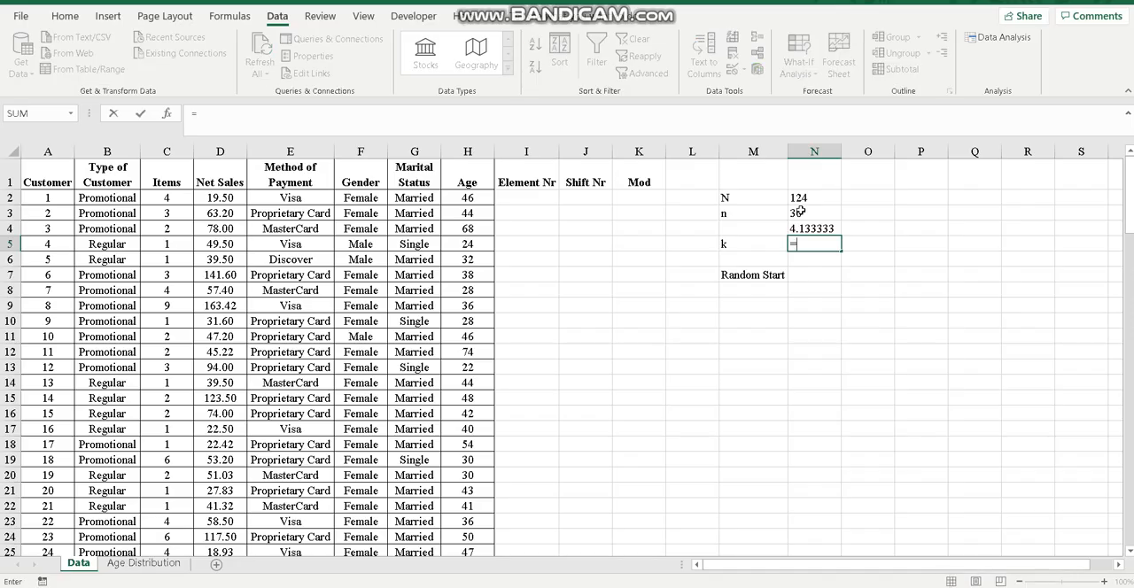
{"action": "type", "text": "roun"}
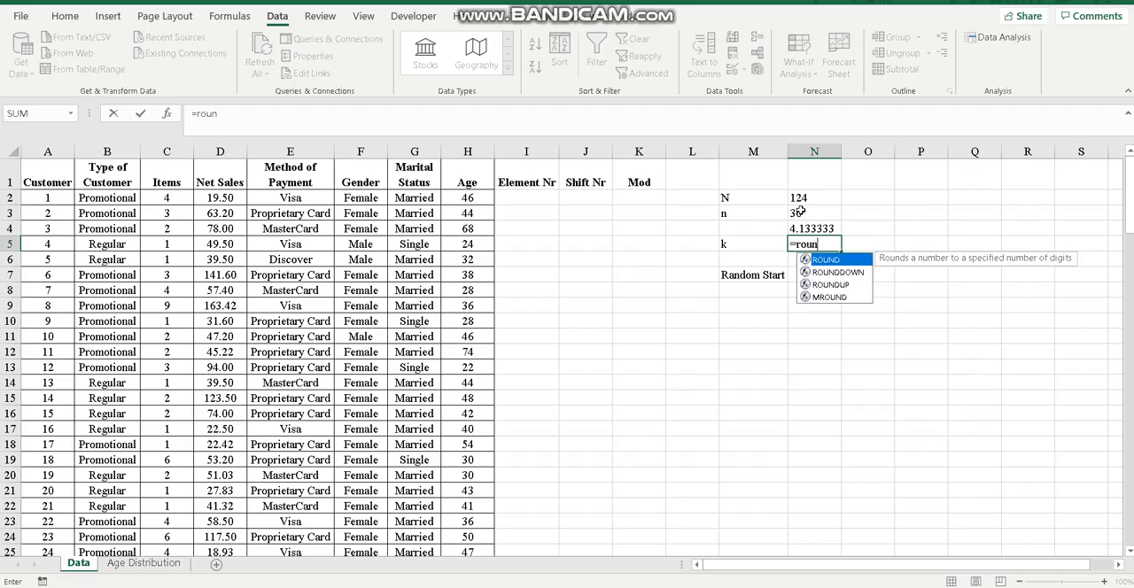
{"action": "key", "text": "Tab"}
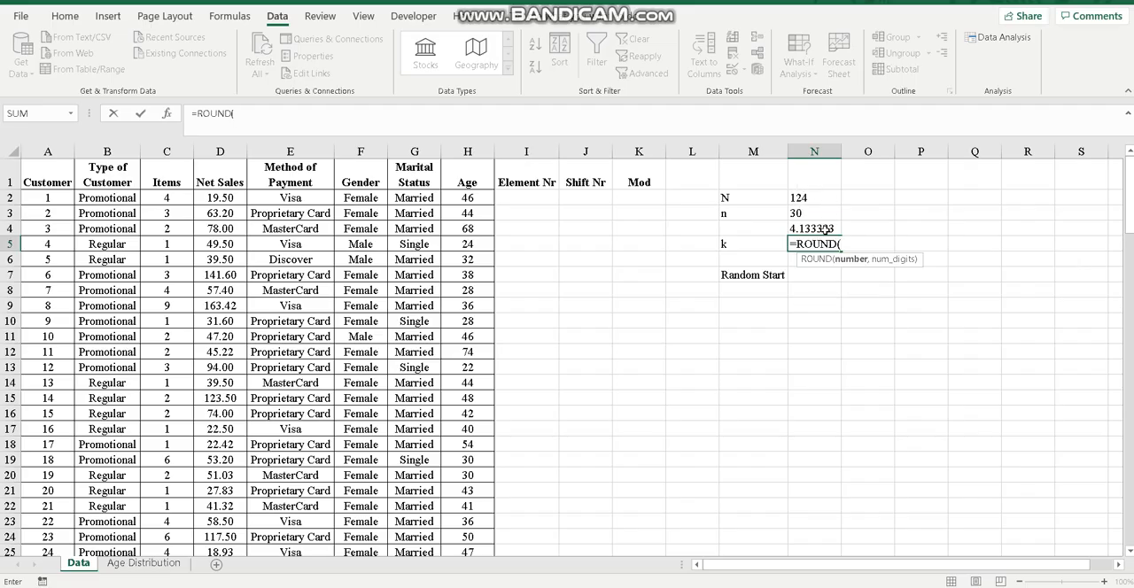
{"action": "left_click", "coordinate": [825, 229]}
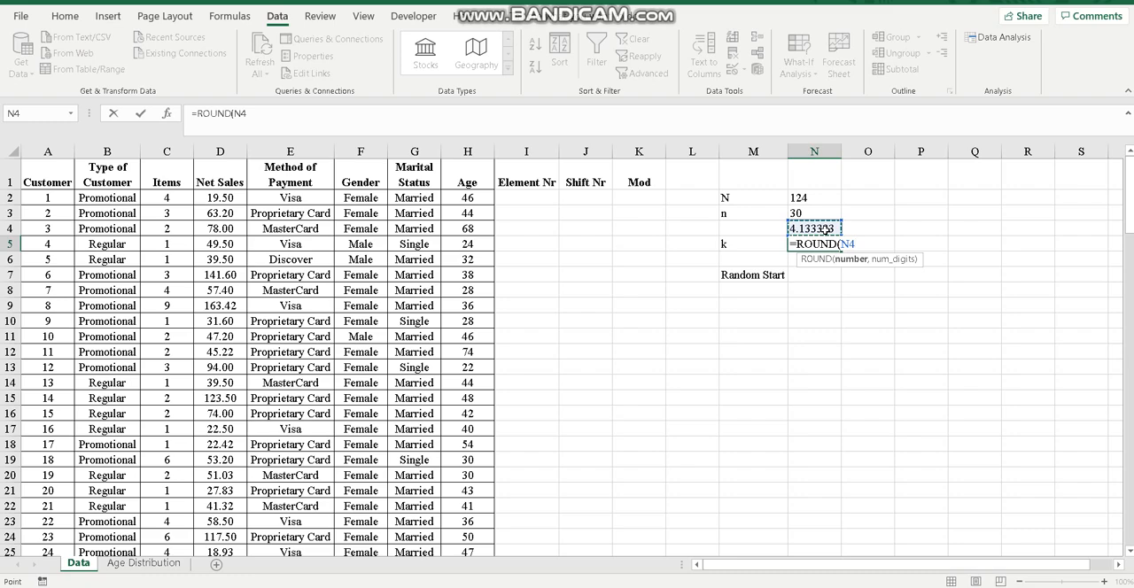
{"action": "type", "text": ",0"}
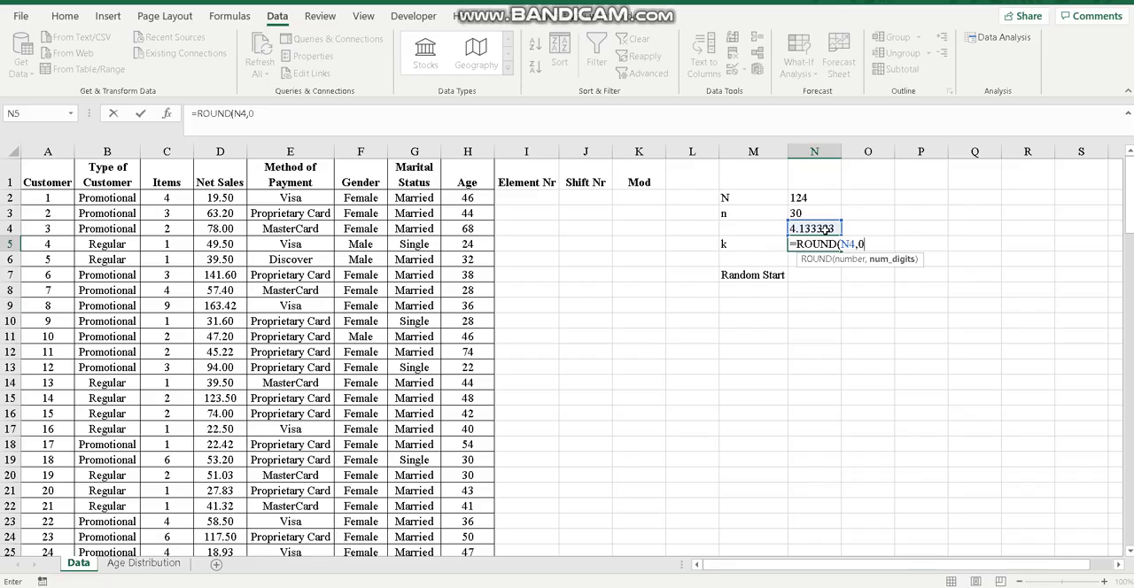
{"action": "key", "text": "Return"}
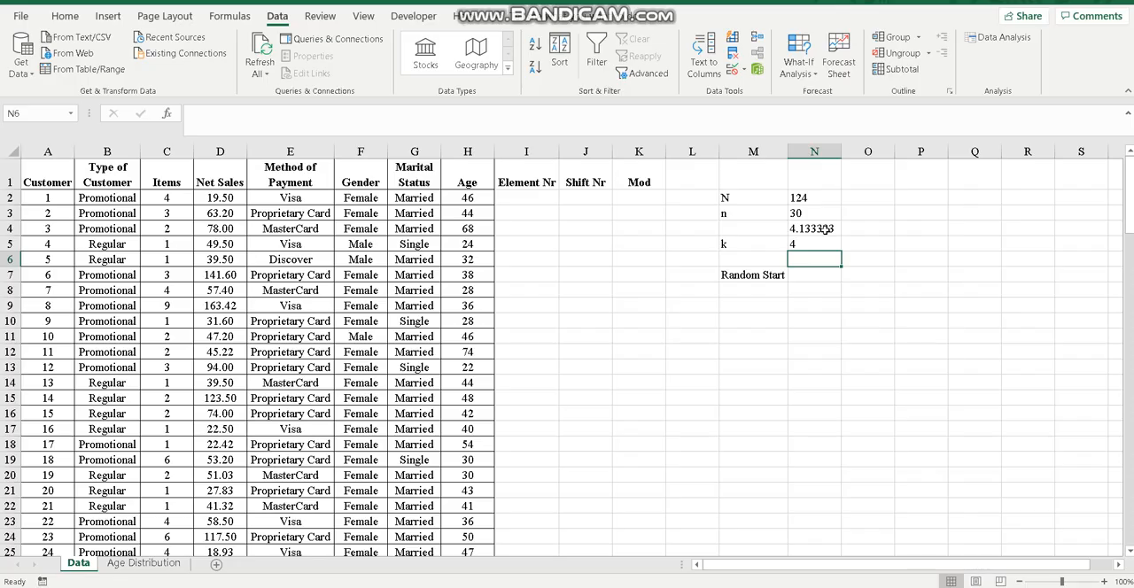
Generate one uniform random number for one variable between 1 and 4, using seed 7777, with the output in cell N6
{"action": "left_click", "coordinate": [999, 41]}
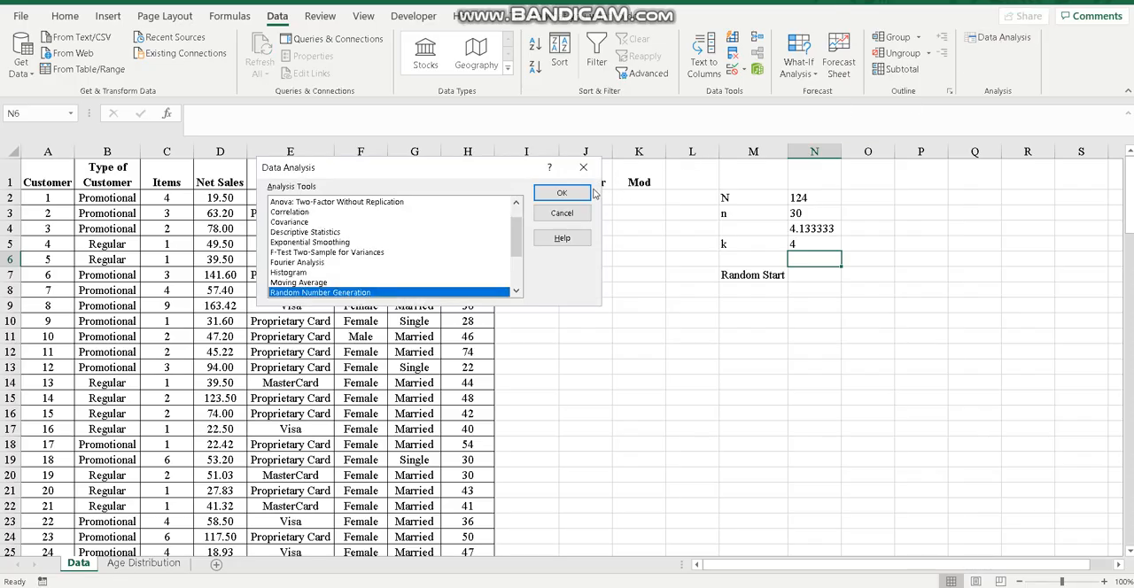
{"action": "left_click", "coordinate": [558, 193]}
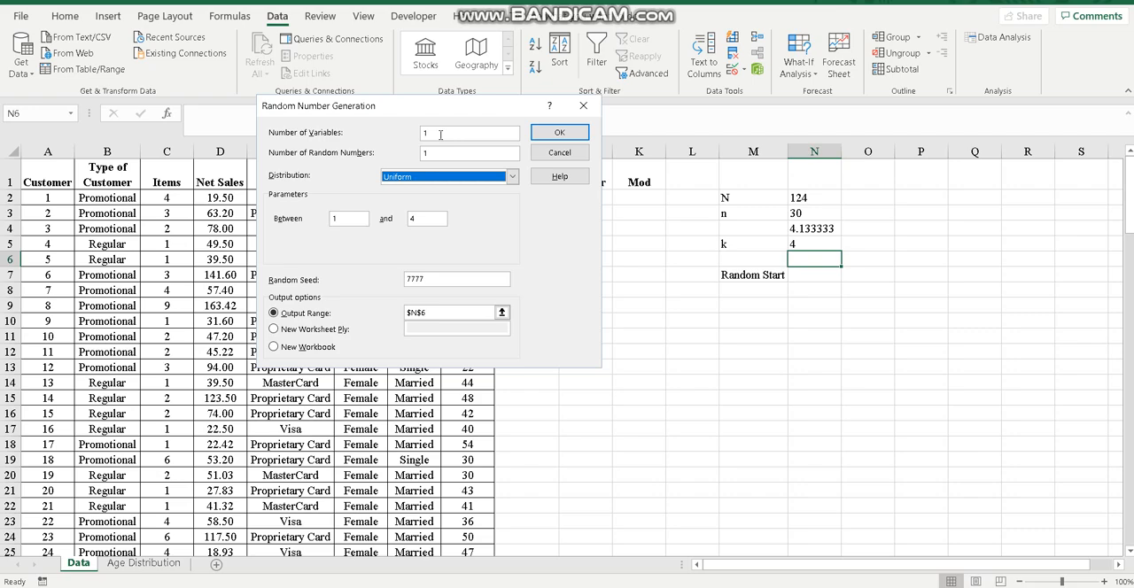
{"action": "left_click", "coordinate": [441, 134]}
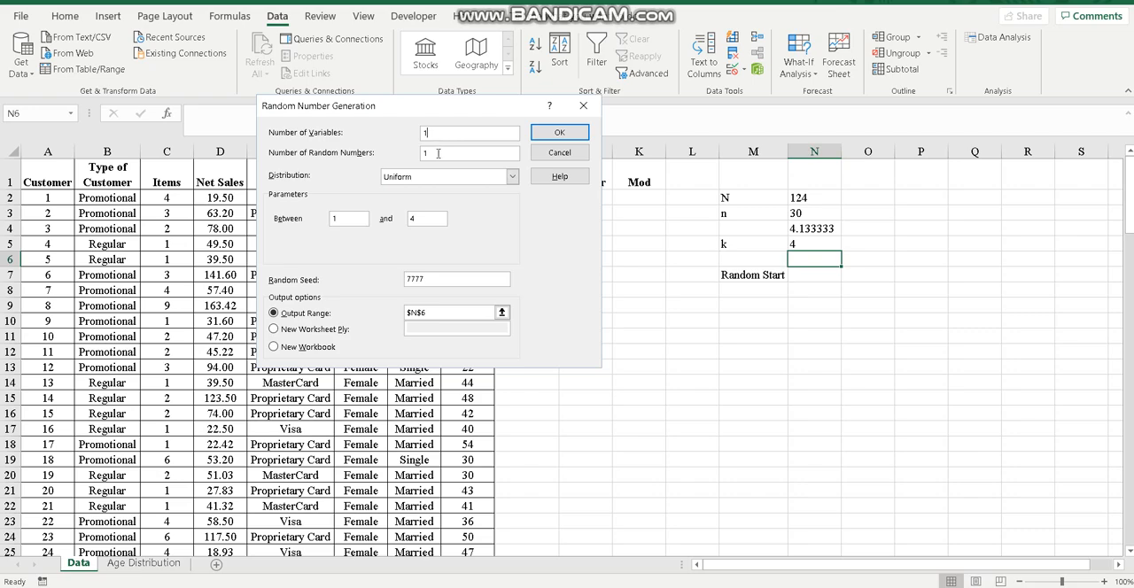
{"action": "left_click", "coordinate": [438, 153]}
{"action": "left_click", "coordinate": [342, 219]}
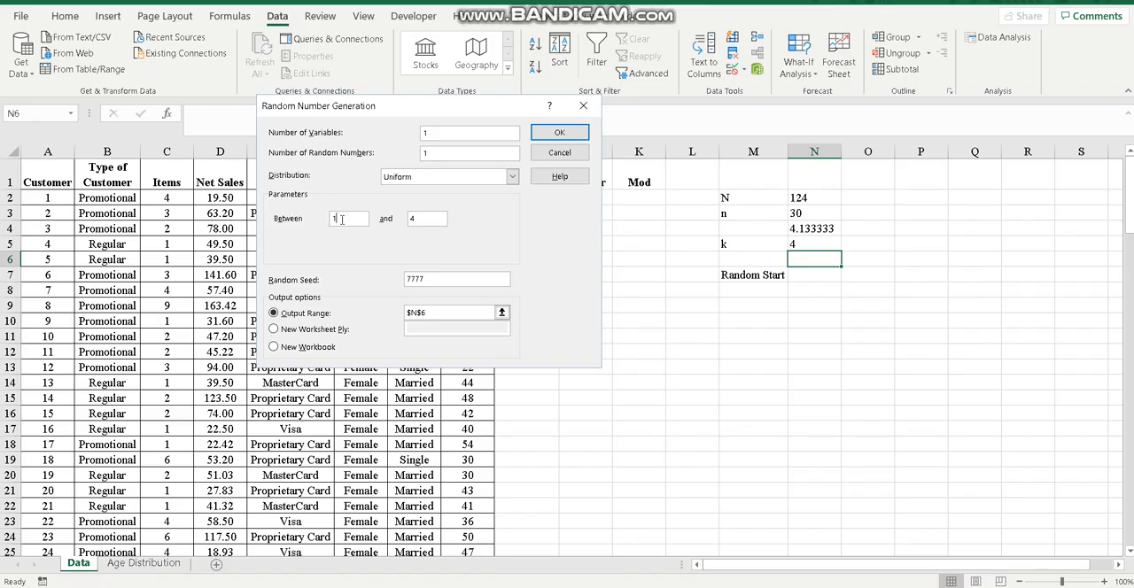
{"action": "left_click", "coordinate": [424, 219]}
{"action": "left_click_drag", "start_coordinate": [425, 220], "coordinate": [401, 221]}
{"action": "left_click", "coordinate": [436, 278]}
{"action": "left_click", "coordinate": [436, 313]}
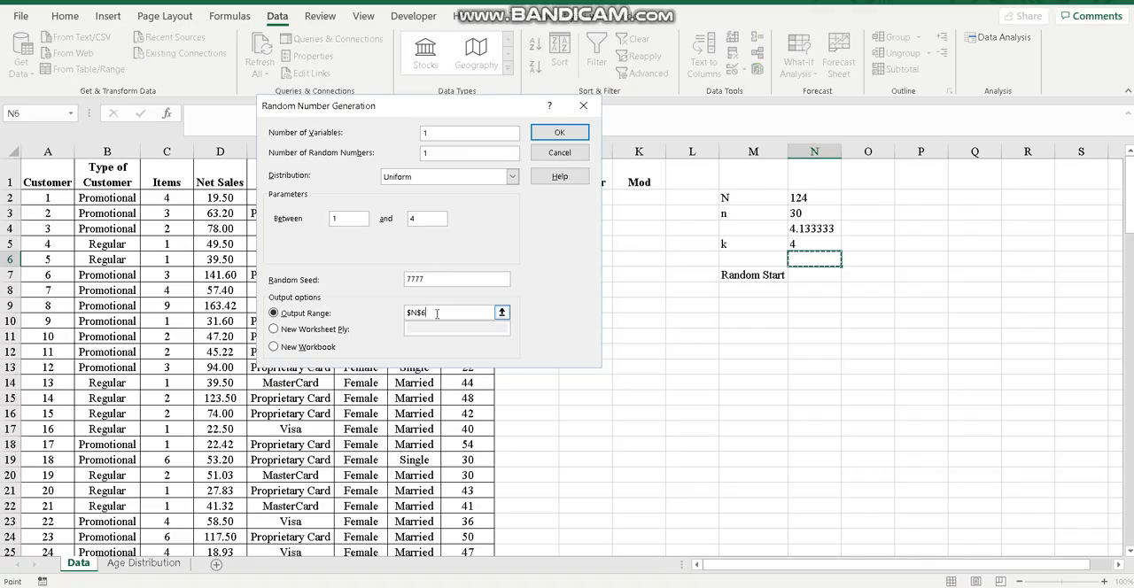
{"action": "left_click", "coordinate": [551, 134]}
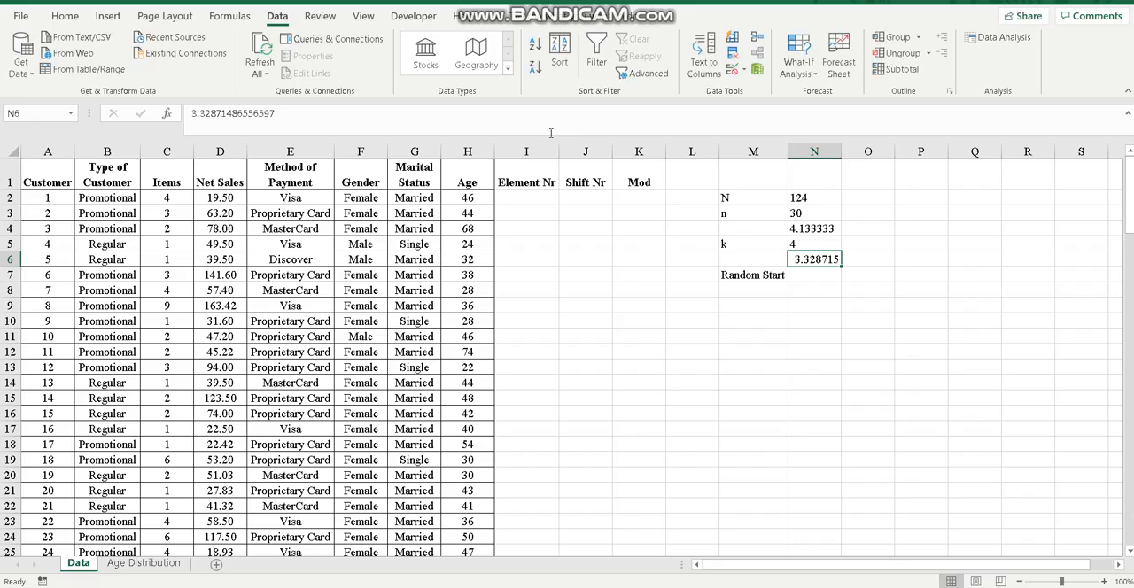
Calculate the Random Start in cell N7 by rounding N6 to zero decimals with the ROUND function
{"action": "left_click", "coordinate": [812, 274]}
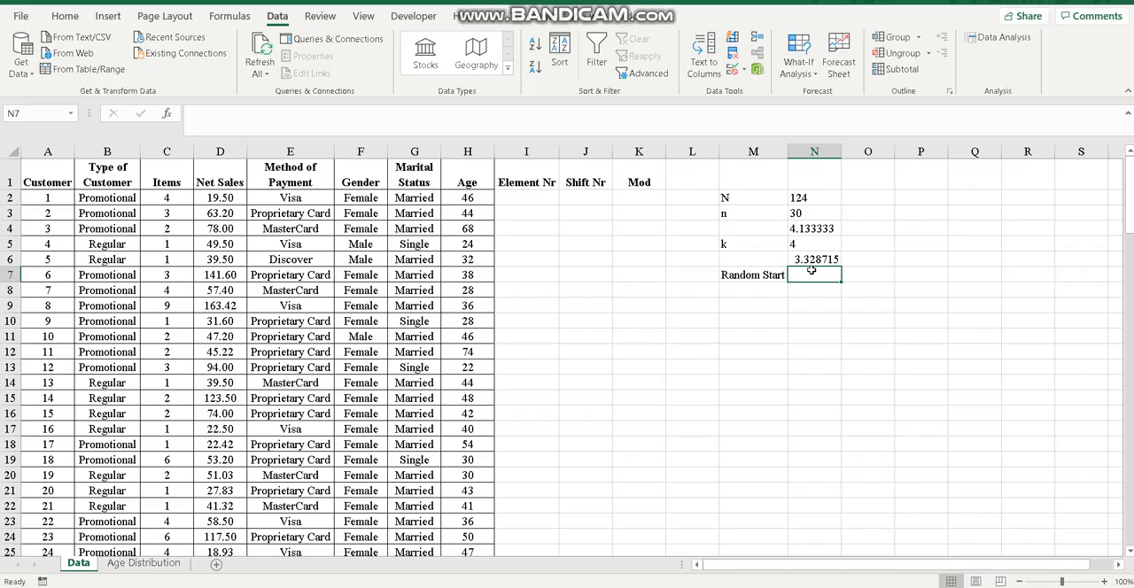
{"action": "type", "text": "="}
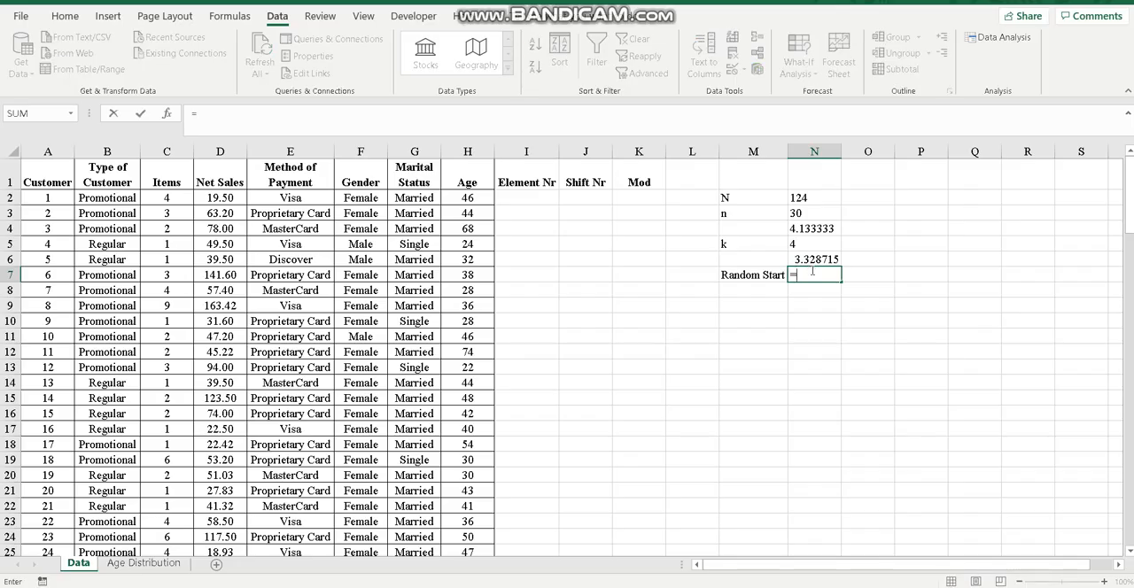
{"action": "type", "text": "roun"}
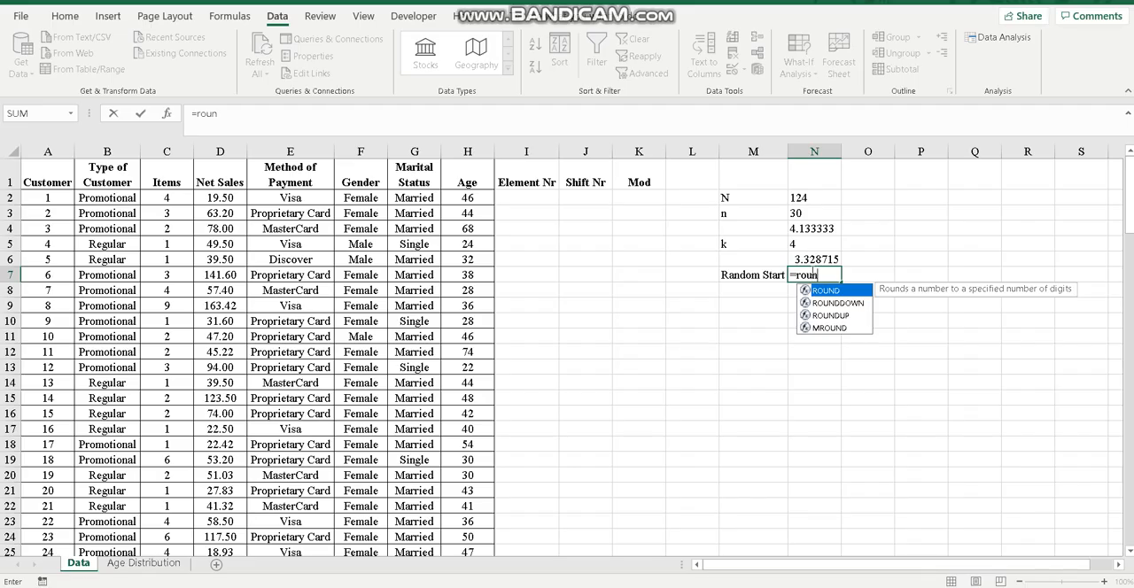
{"action": "key", "text": "Tab"}
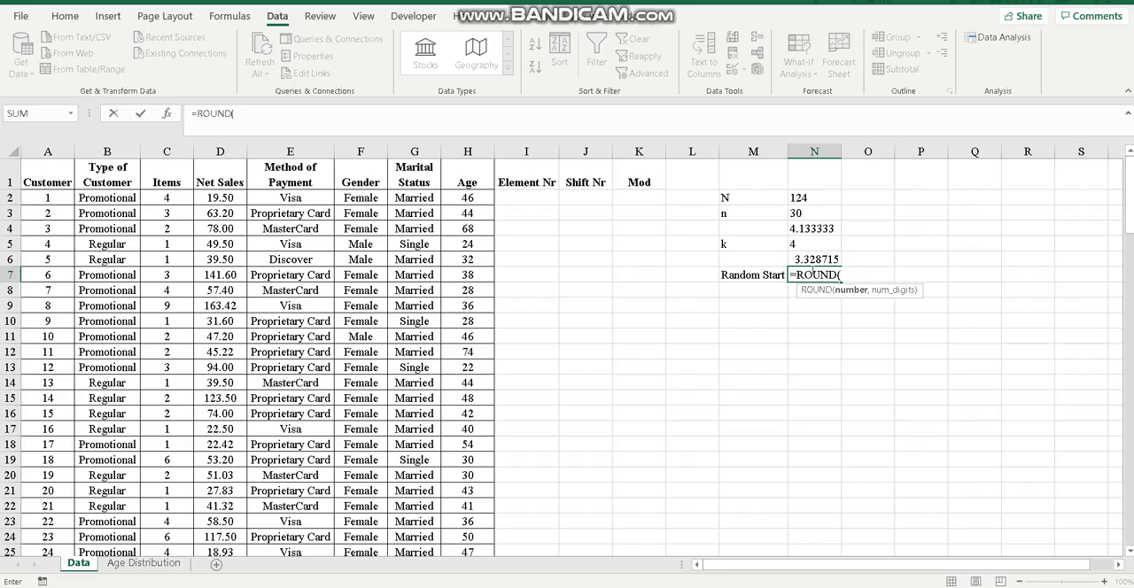
{"action": "left_click", "coordinate": [822, 256]}
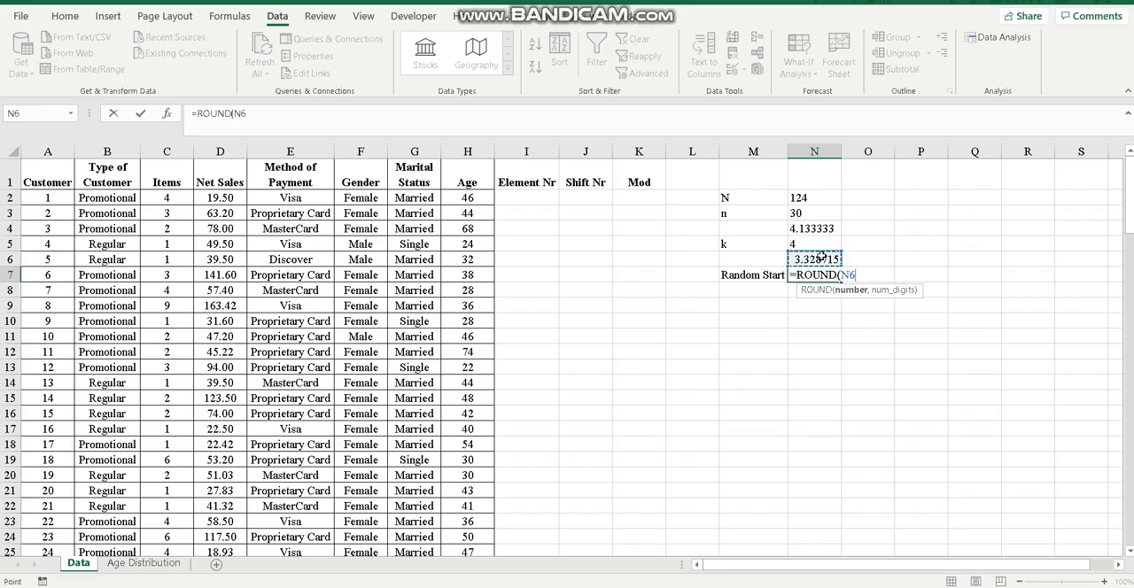
{"action": "type", "text": ",0"}
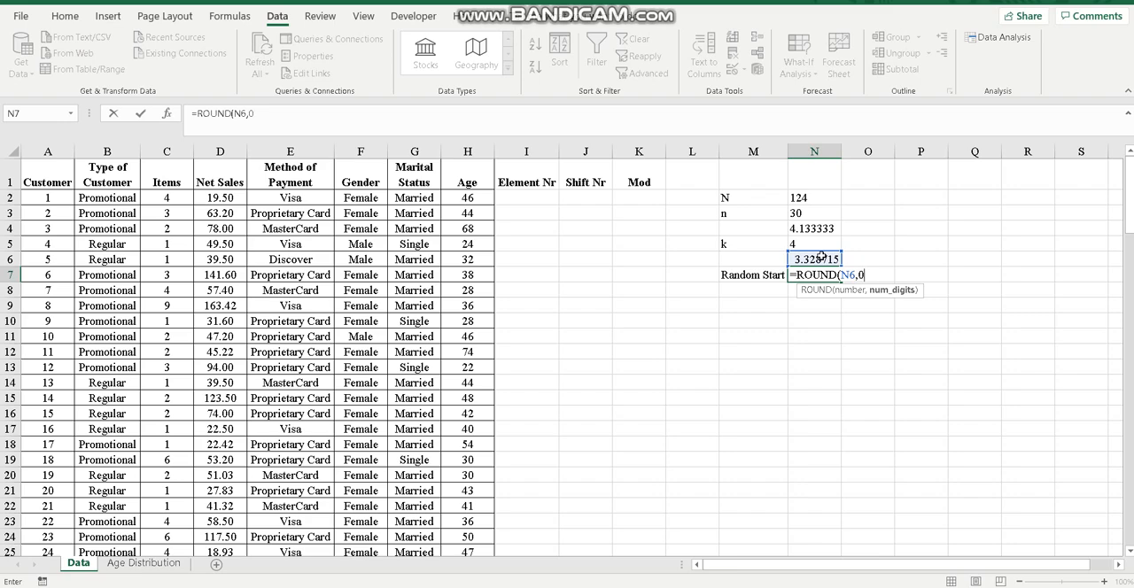
{"action": "key", "text": "Return"}
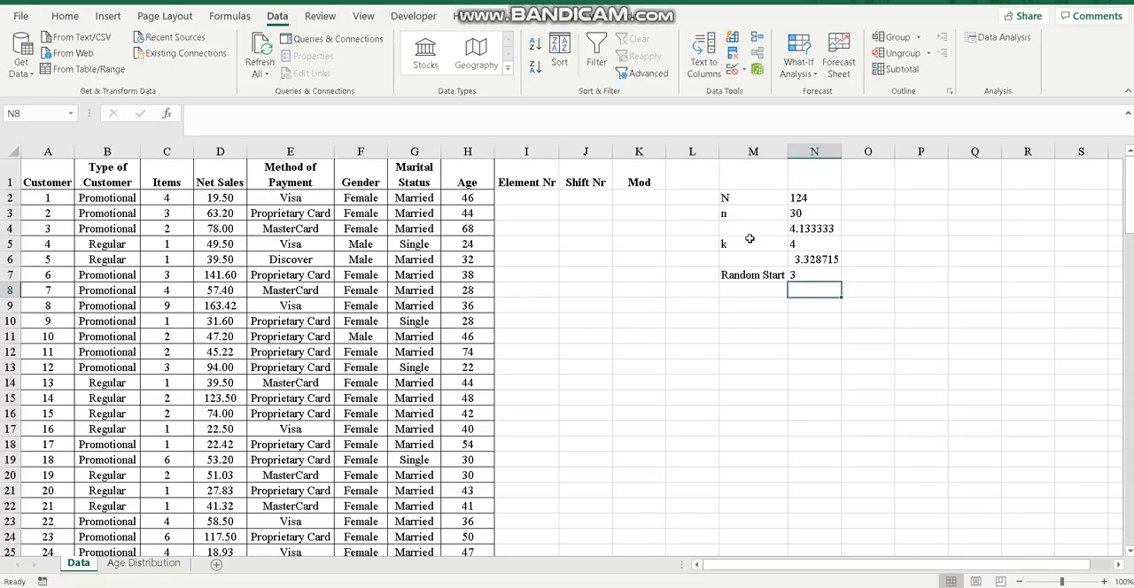
Number the Element Nr column sequentially for all customer rows, starting with 1 and 2 in cells I2 and I3
{"action": "left_click", "coordinate": [537, 197]}
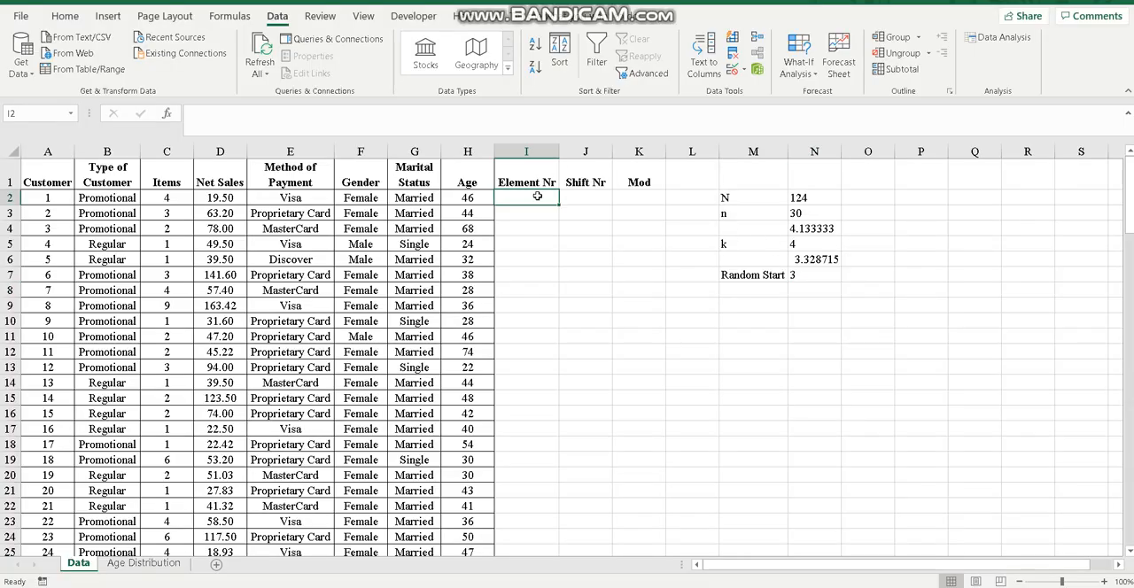
{"action": "type", "text": "1"}
{"action": "key", "text": "Return"}
{"action": "type", "text": "2"}
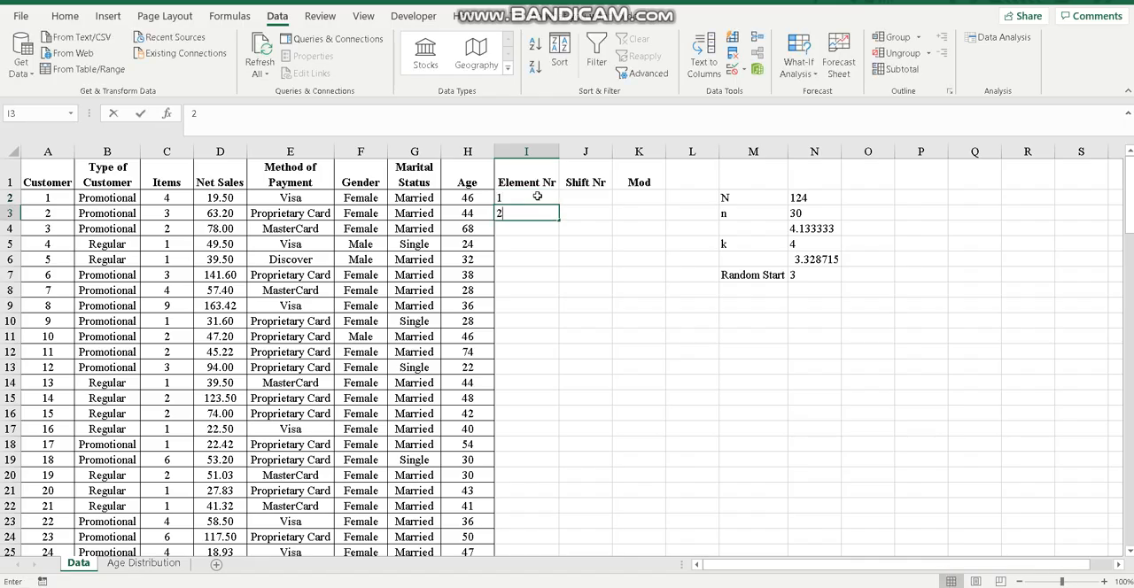
{"action": "key", "text": "Return"}
{"action": "left_click_drag", "start_coordinate": [537, 197], "coordinate": [539, 212]}
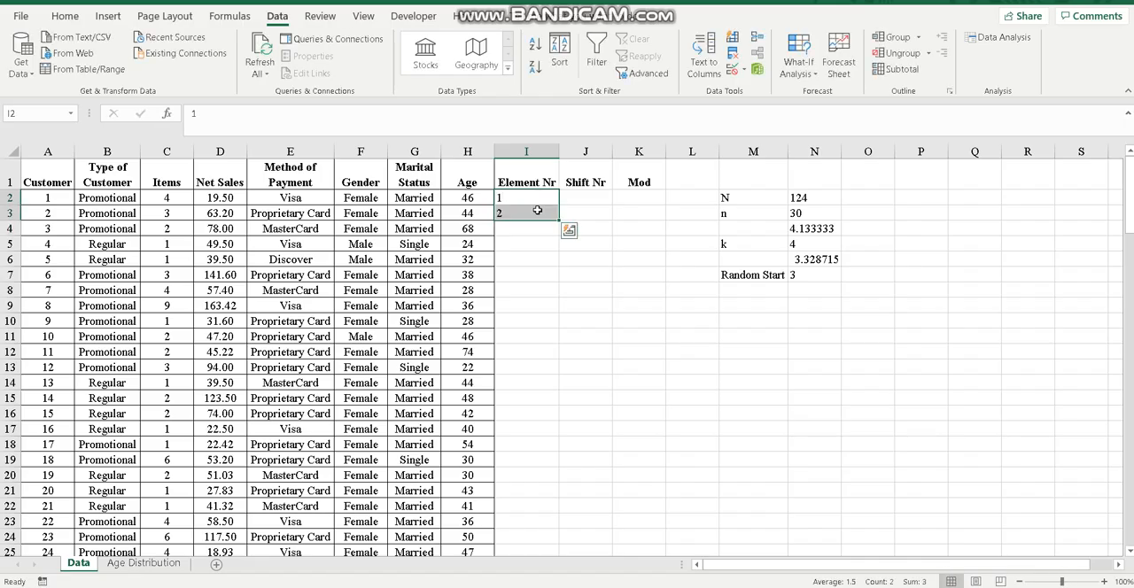
{"action": "double_click", "coordinate": [560, 220]}
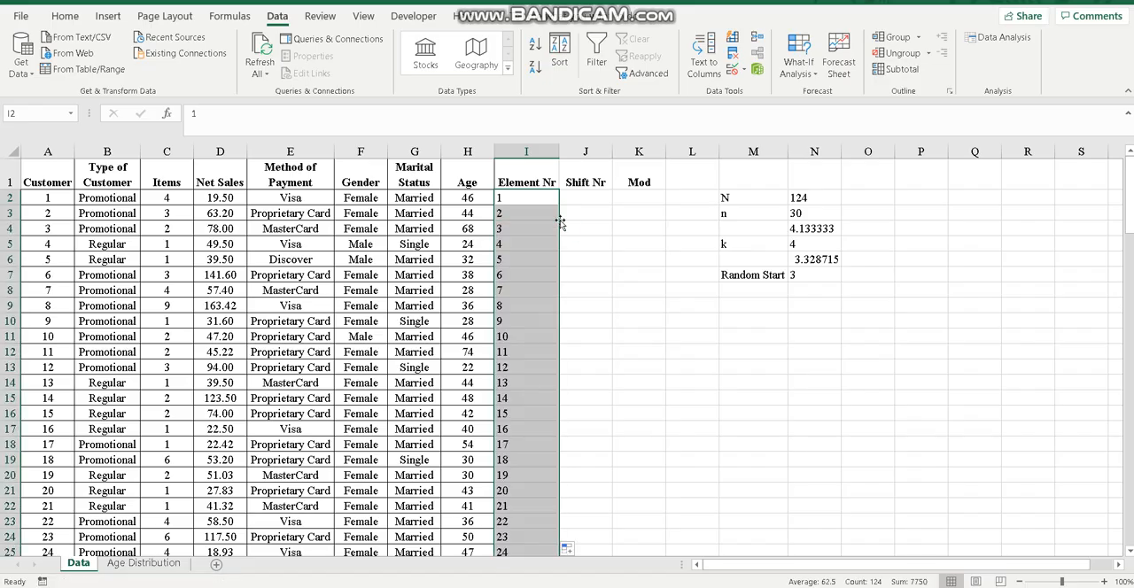
Enter the first Shift Nr formula in cell J2 as the element number minus the fixed random start, =I2-$N$7
{"action": "left_click", "coordinate": [581, 195]}
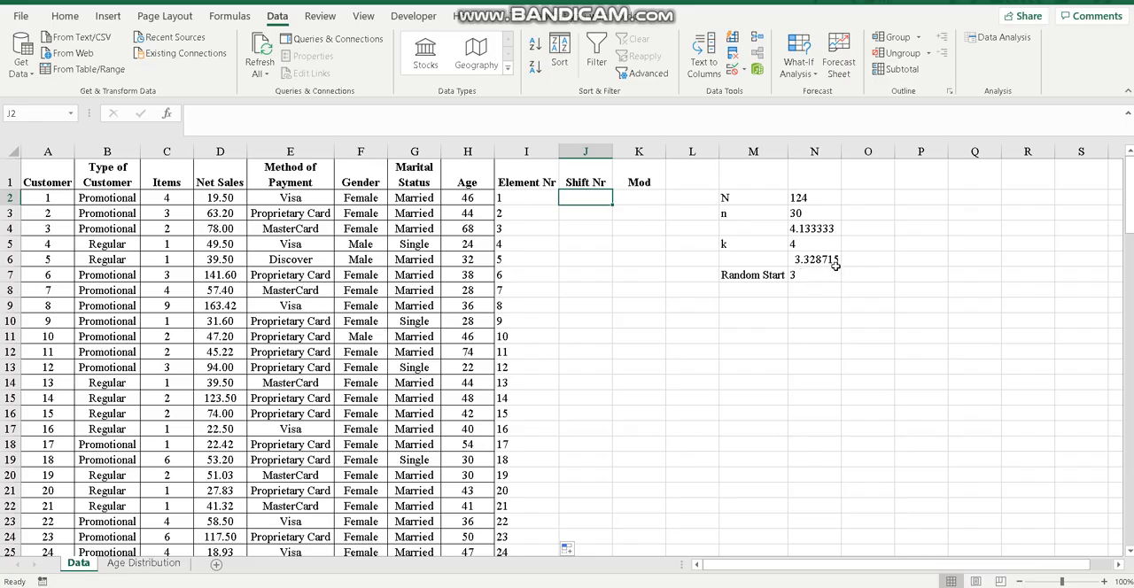
{"action": "left_click", "coordinate": [792, 278]}
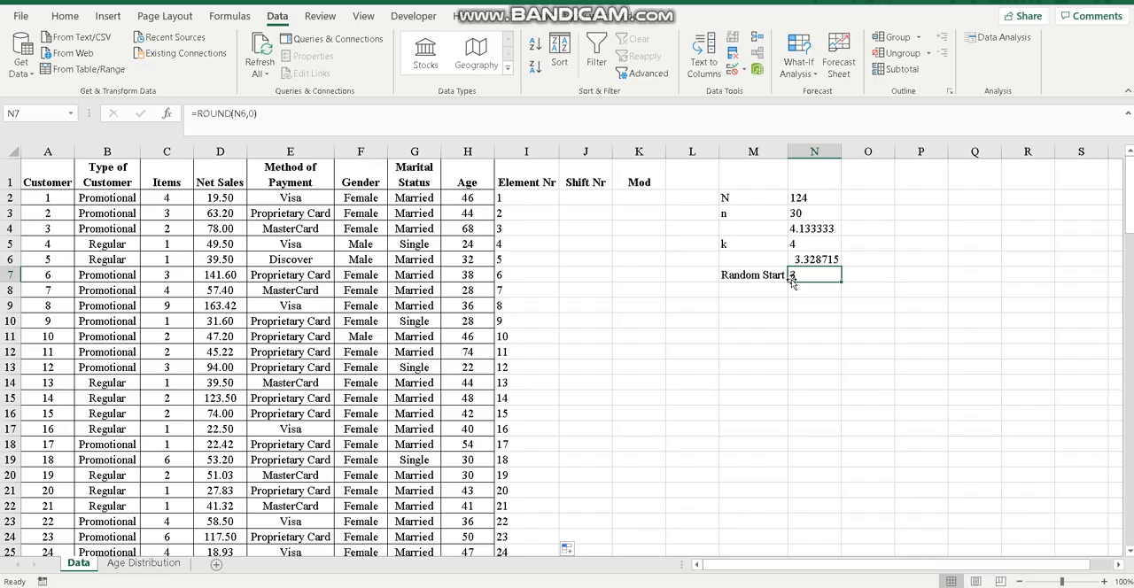
{"action": "left_click", "coordinate": [592, 198]}
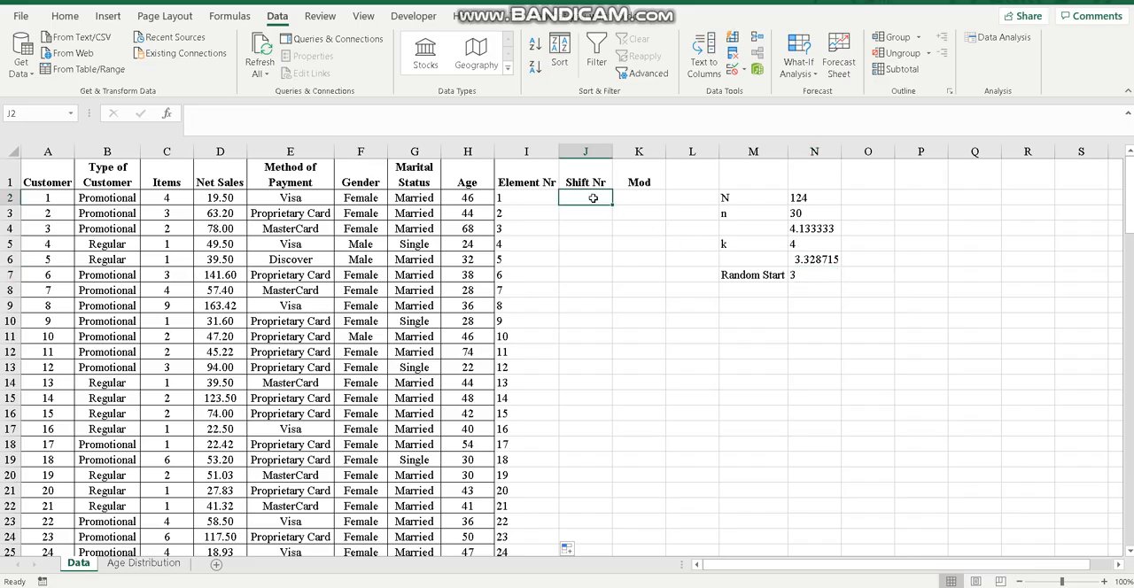
{"action": "type", "text": "="}
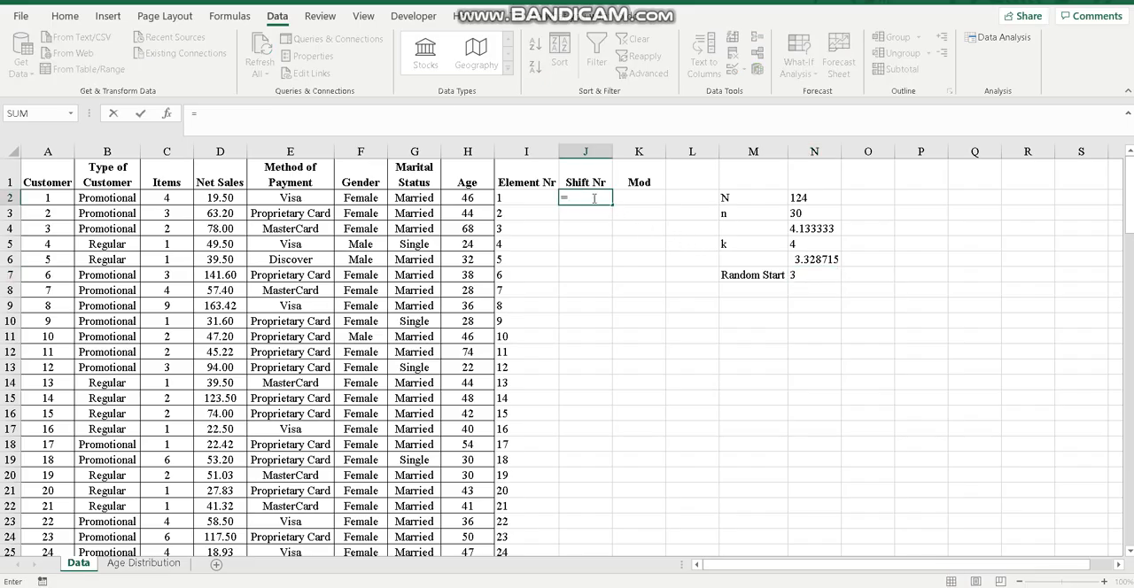
{"action": "left_click", "coordinate": [548, 197]}
{"action": "type", "text": "-"}
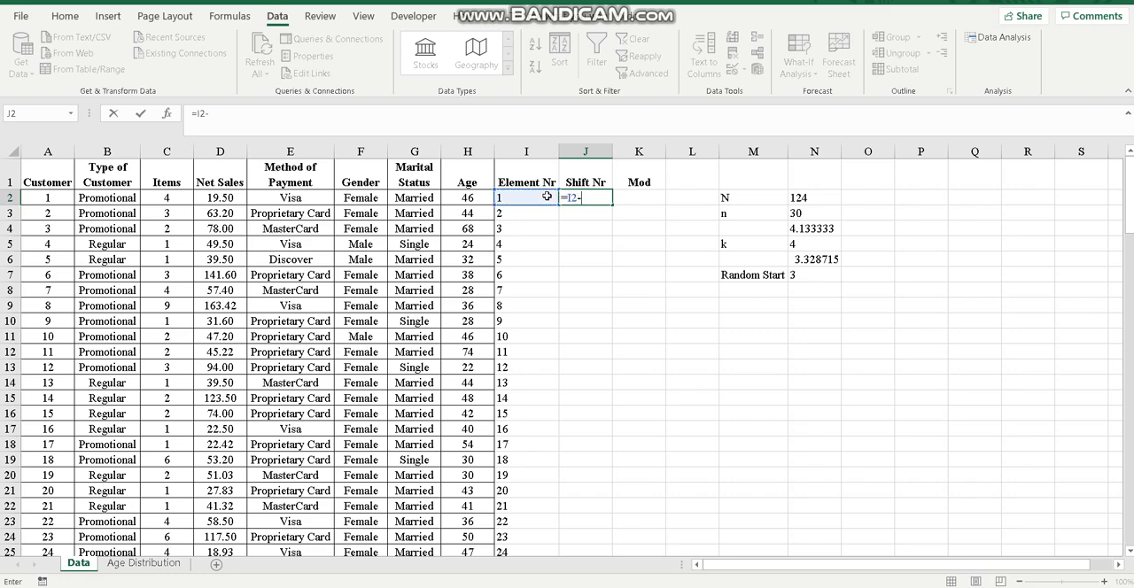
{"action": "left_click", "coordinate": [810, 276]}
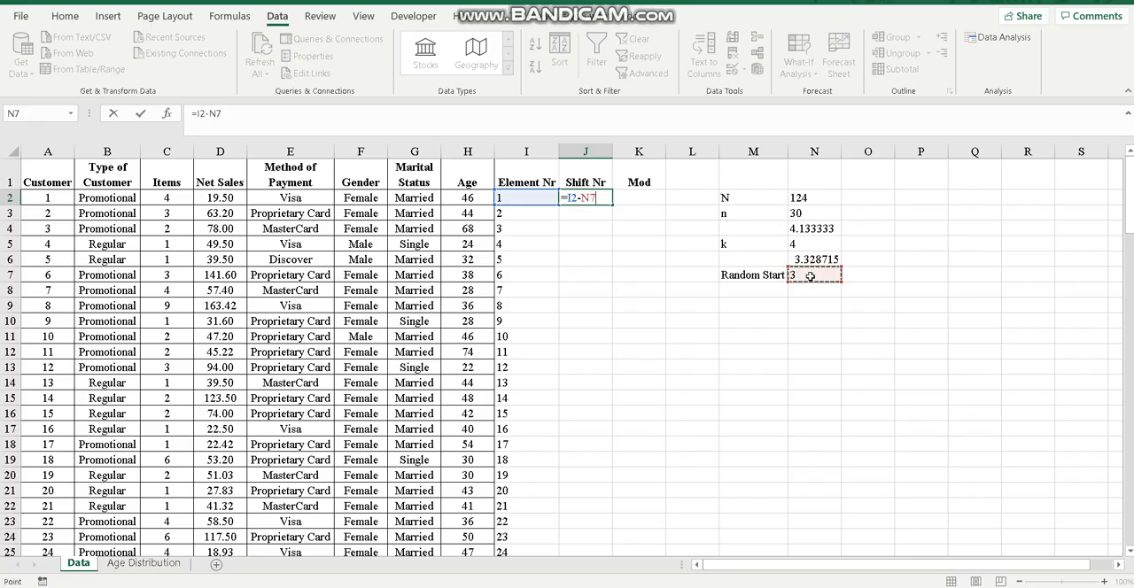
{"action": "key", "text": "F4"}
{"action": "key", "text": "Return"}
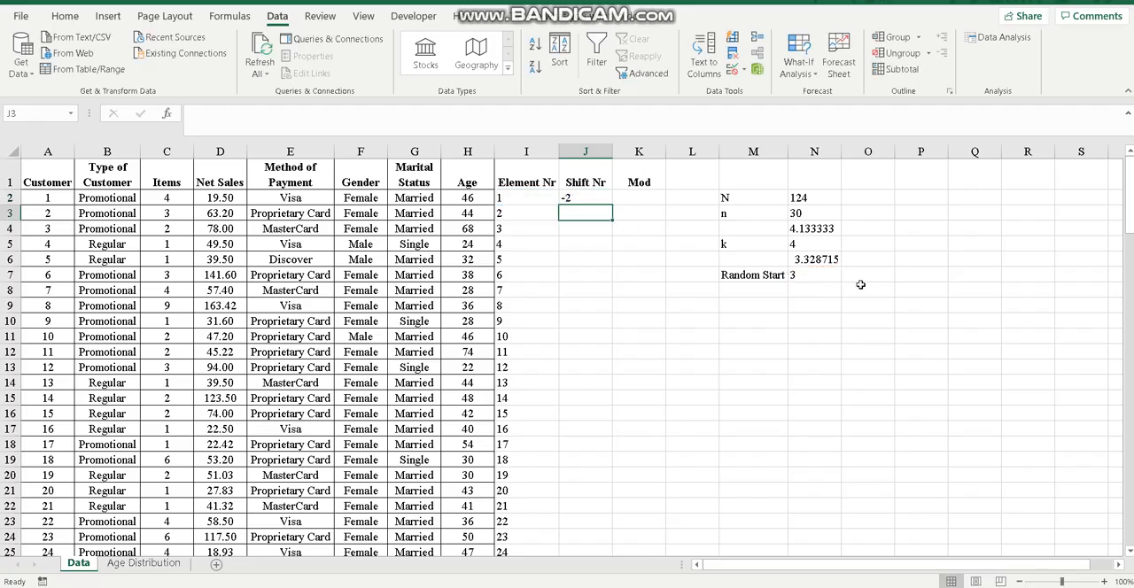
Fill the Shift Nr formula in J2 down the column for all customer rows
{"action": "left_click", "coordinate": [592, 197]}
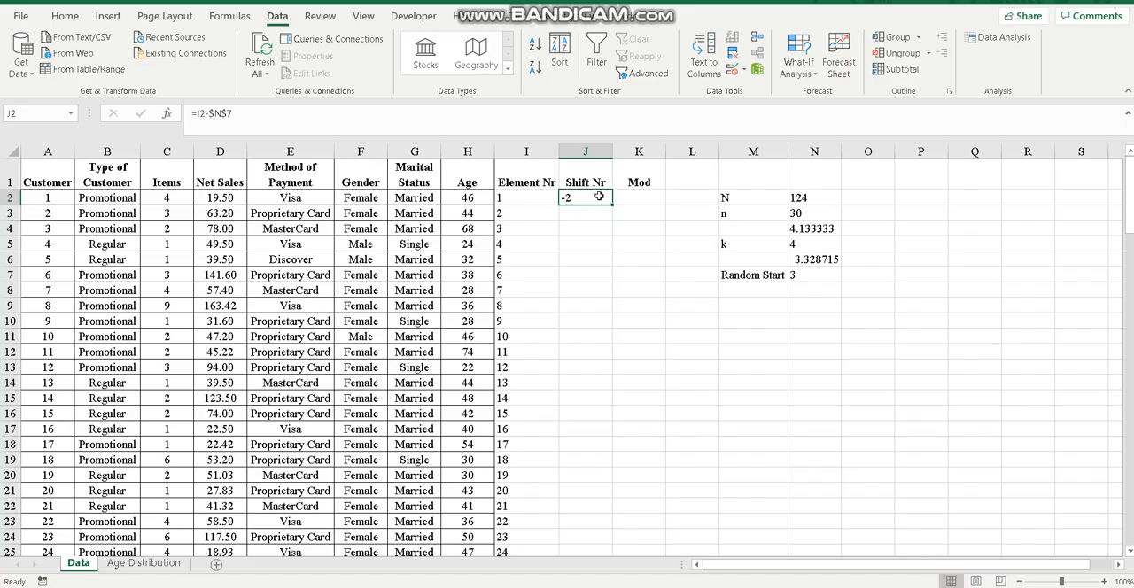
{"action": "double_click", "coordinate": [612, 204]}
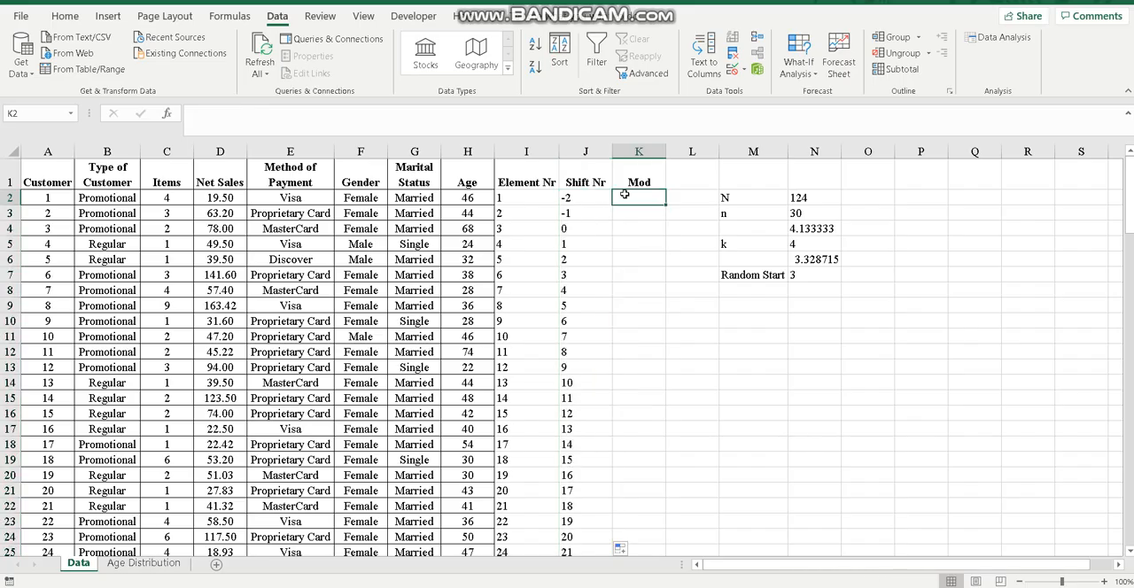
Enter the first Mod formula in cell K2 as the shift number modulo the fixed interval k, =MOD(J2,$N$5)
{"action": "left_click", "coordinate": [625, 194]}
{"action": "type", "text": "="}
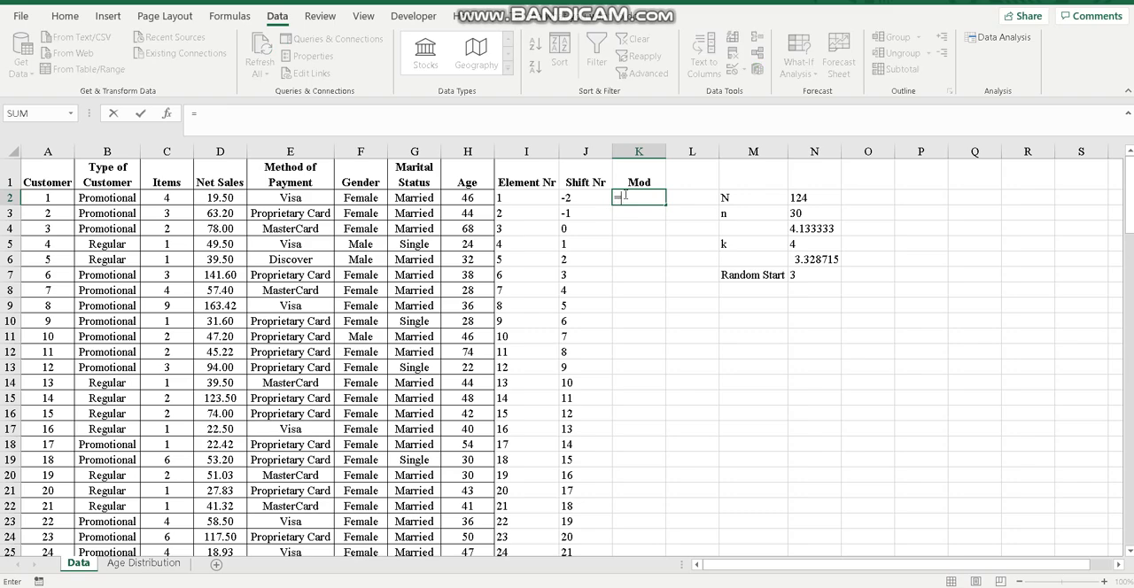
{"action": "type", "text": "mod"}
{"action": "key", "text": "Tab"}
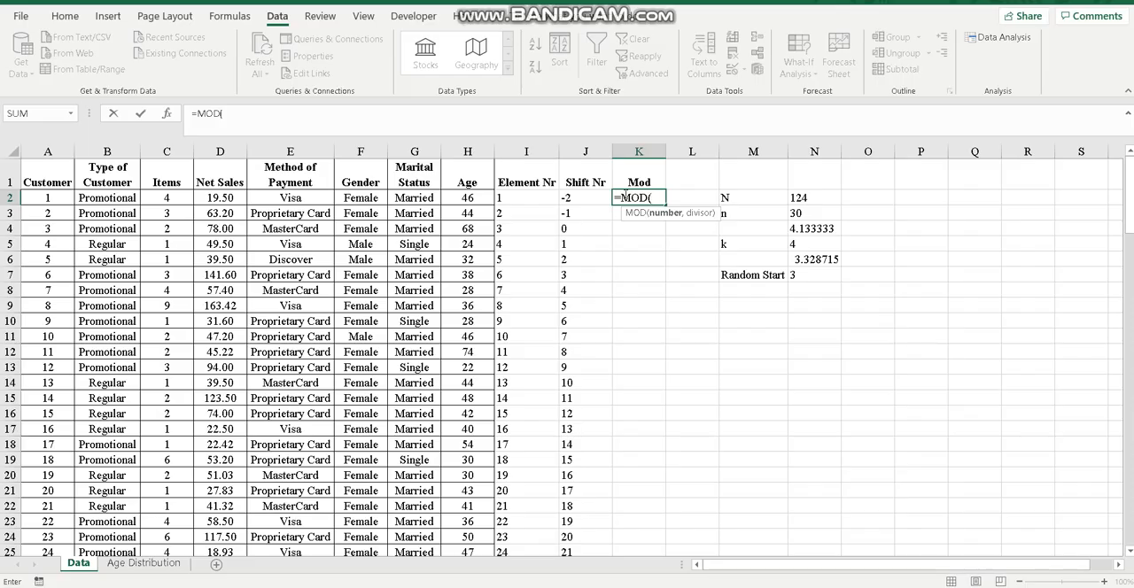
{"action": "left_click", "coordinate": [572, 198]}
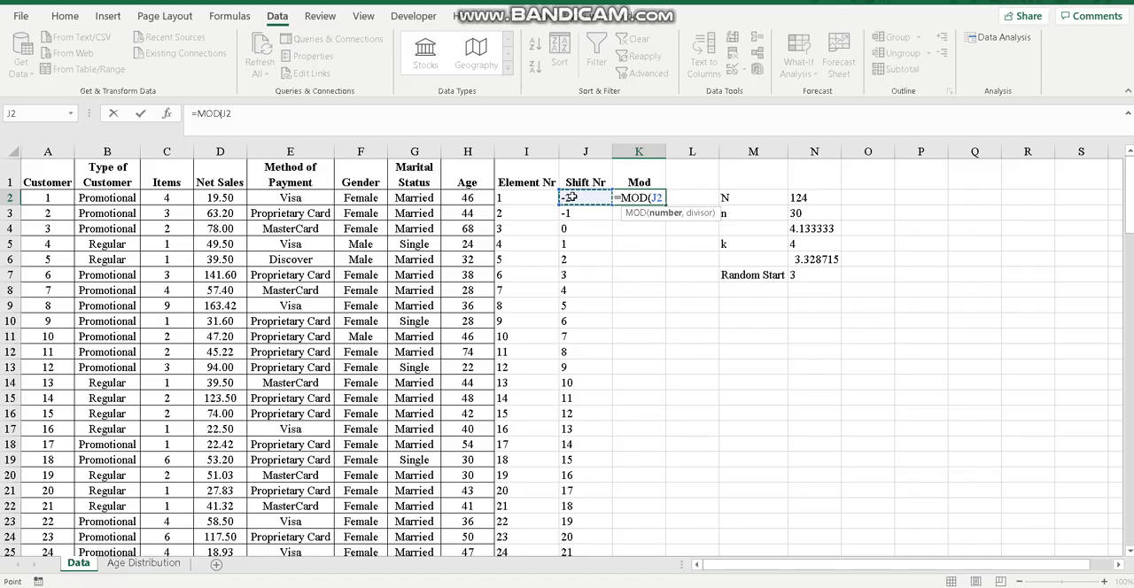
{"action": "type", "text": ","}
{"action": "left_click", "coordinate": [797, 244]}
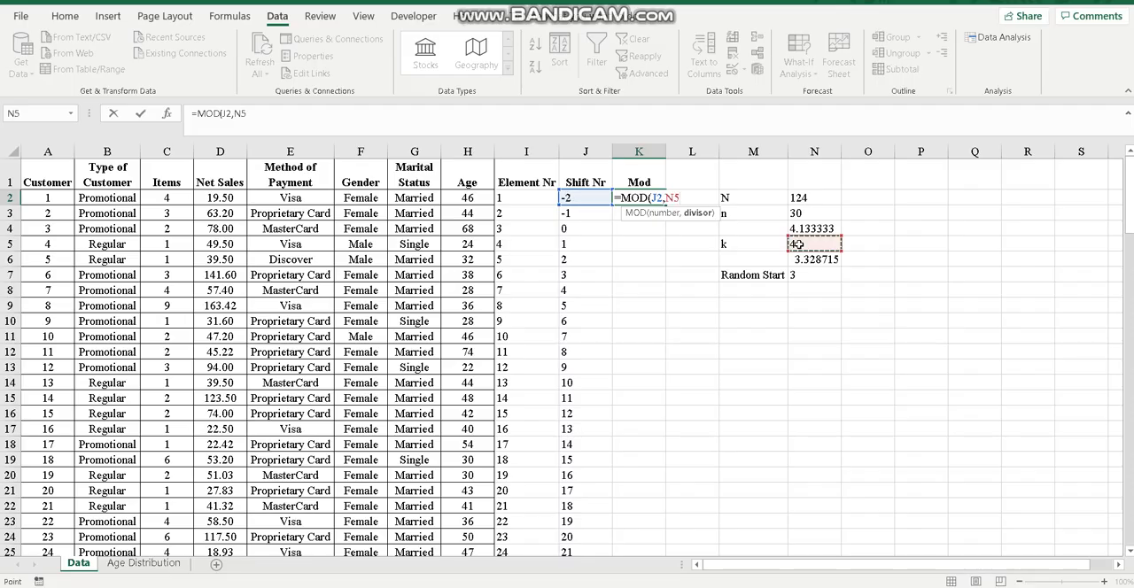
{"action": "key", "text": "F4"}
{"action": "key", "text": "Return"}
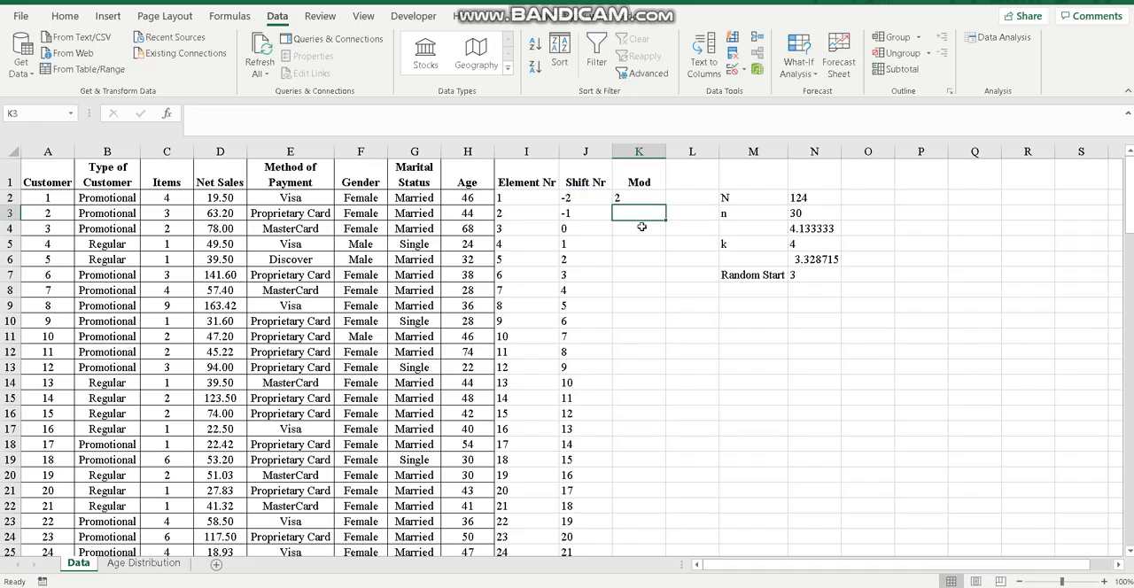
Fill the Mod formula in K2 down the column for all customer rows
{"action": "left_click", "coordinate": [637, 197]}
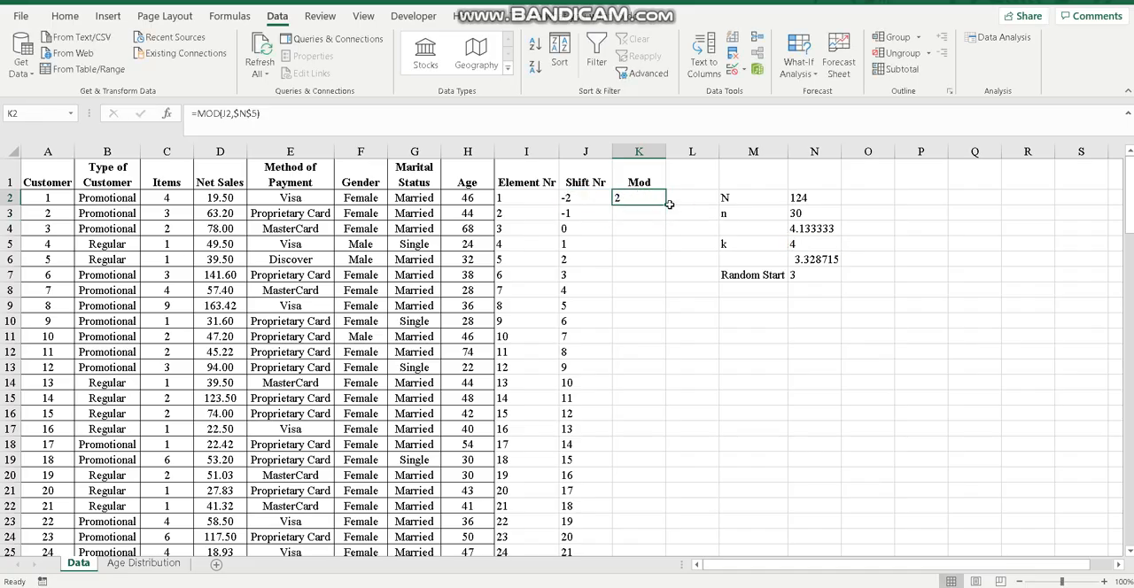
{"action": "left_click_drag", "start_coordinate": [667, 206], "coordinate": [667, 206]}
{"action": "double_click", "coordinate": [668, 206]}
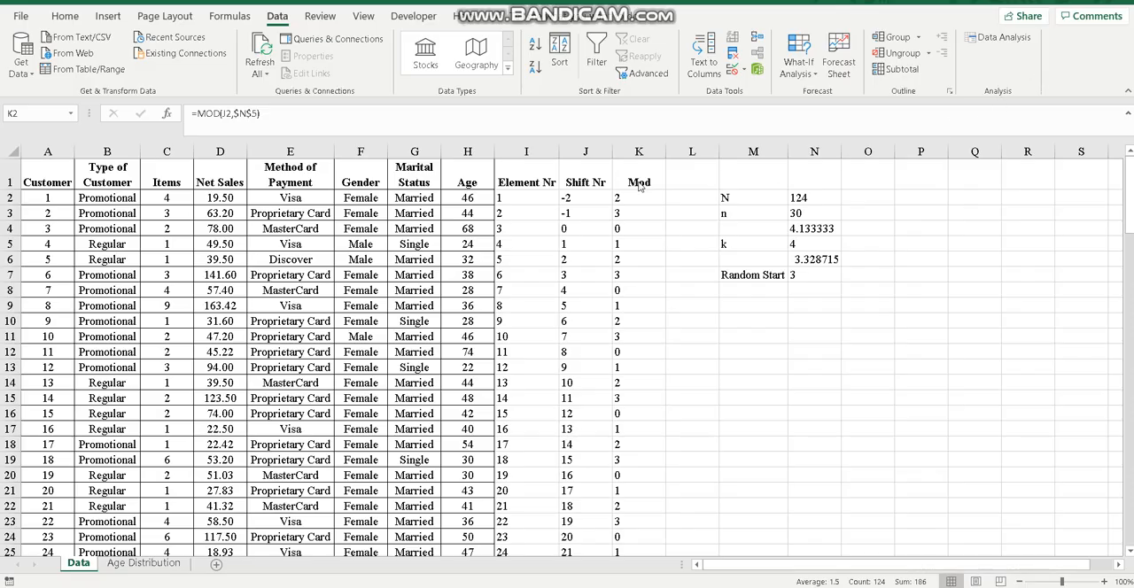
Examine the Mod values from K4 down to K16, checking how often a remainder of 0 recurs
{"action": "left_click", "coordinate": [617, 228]}
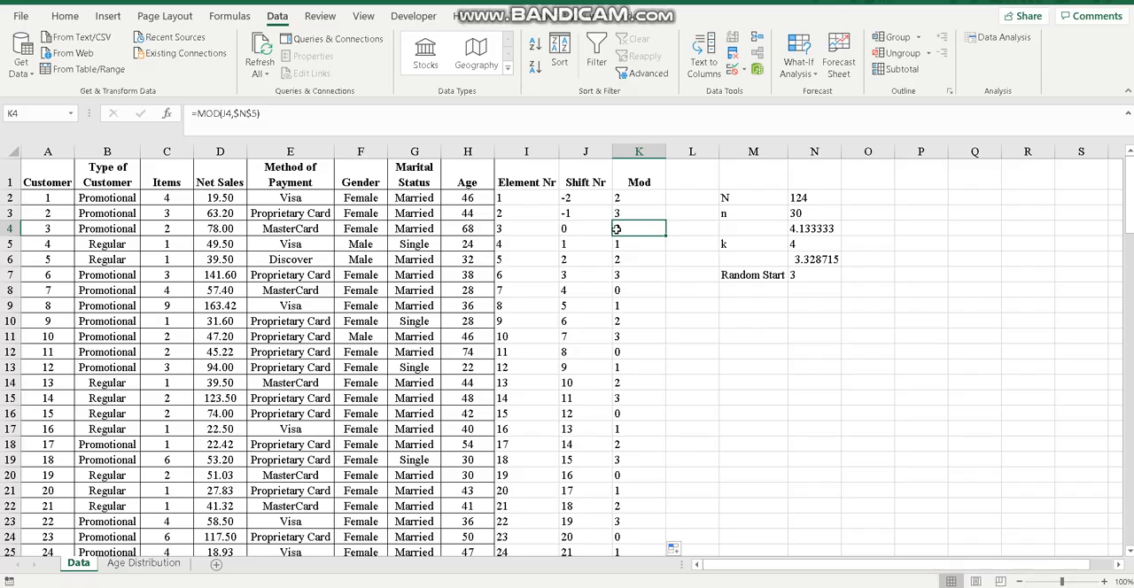
{"action": "key", "text": "Down"}
{"action": "key", "text": "Down"}
{"action": "key", "text": "Down"}
{"action": "key", "text": "Down"}
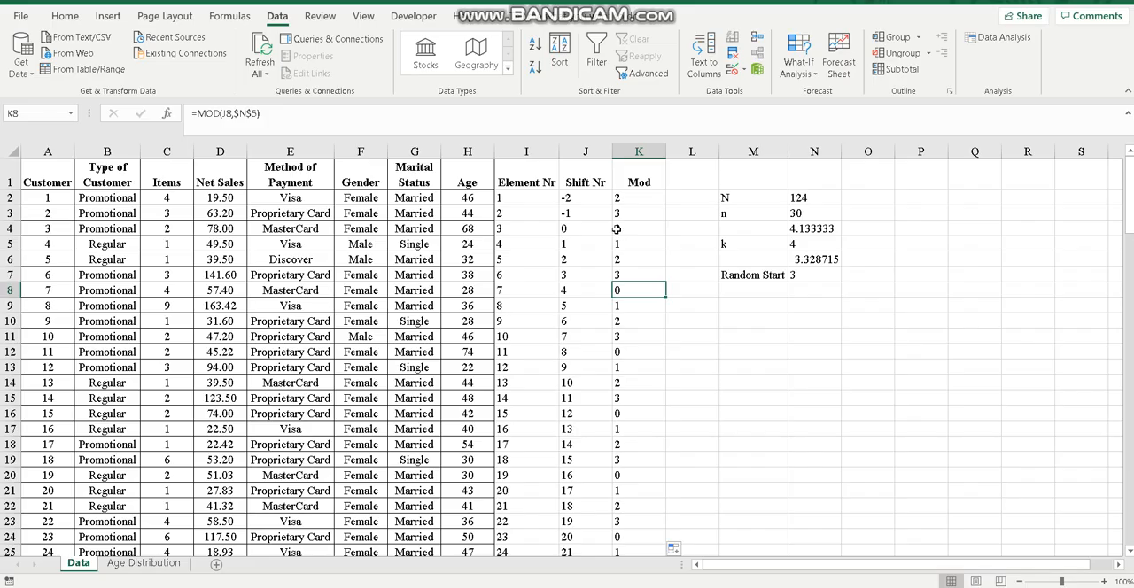
{"action": "key", "text": "Down"}
{"action": "key", "text": "Down"}
{"action": "key", "text": "Down"}
{"action": "key", "text": "Down"}
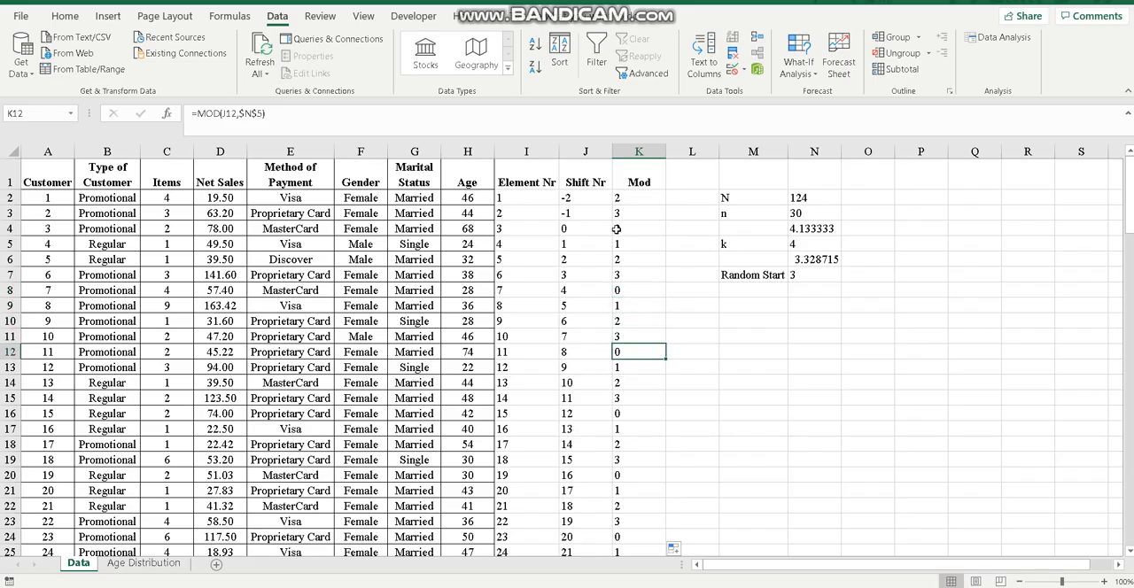
{"action": "key", "text": "Down"}
{"action": "key", "text": "Down"}
{"action": "key", "text": "Down"}
{"action": "key", "text": "Down"}
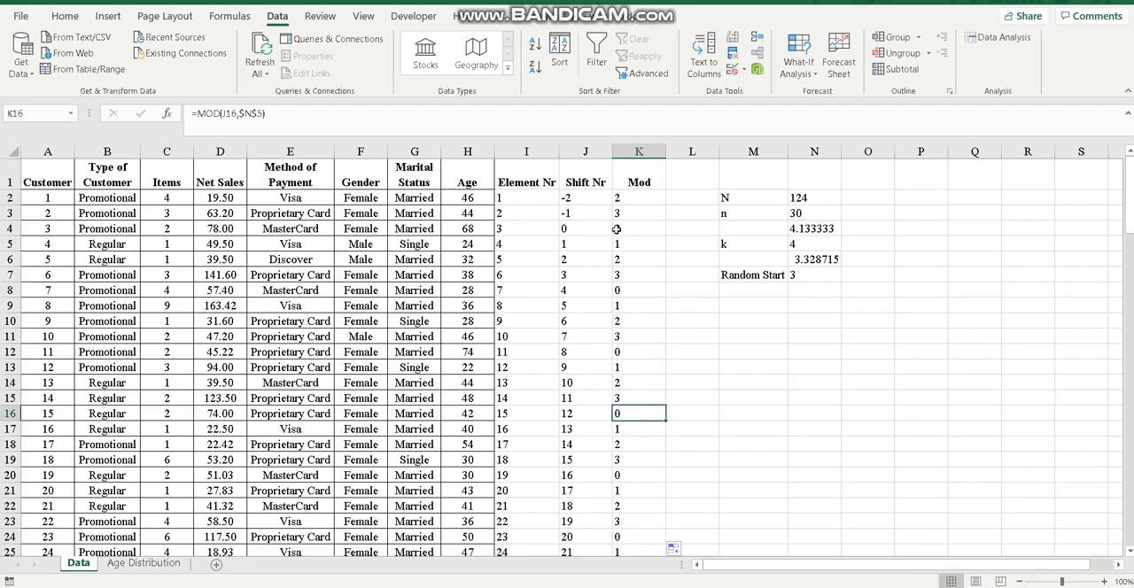
Sort the customer data in columns A to K by Mod from smallest to largest, treating the first row as headers
{"action": "left_click", "coordinate": [633, 152]}
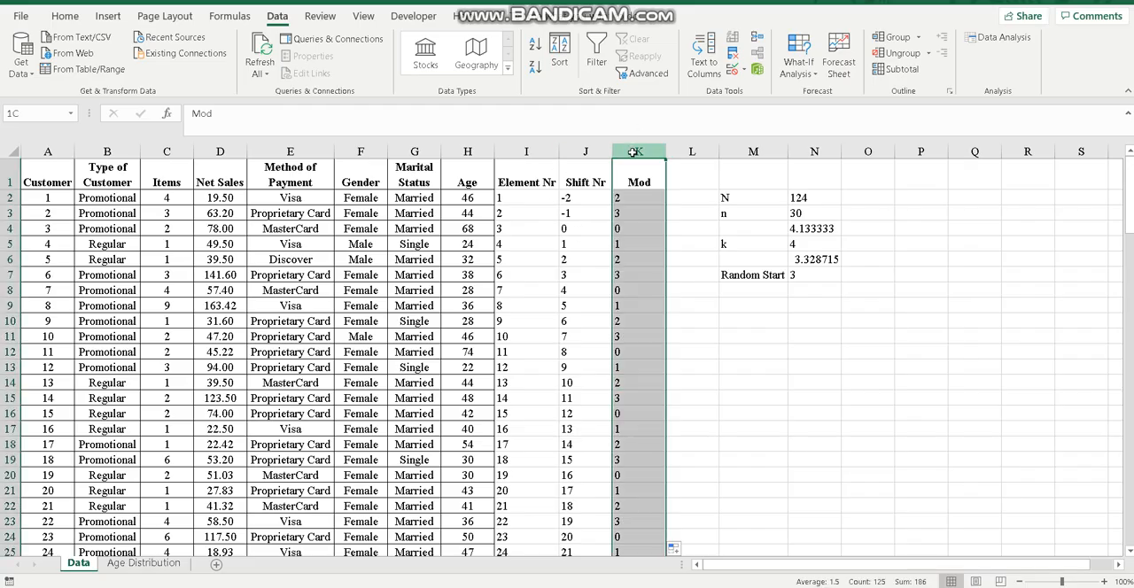
{"action": "left_click_drag", "start_coordinate": [633, 153], "coordinate": [36, 153]}
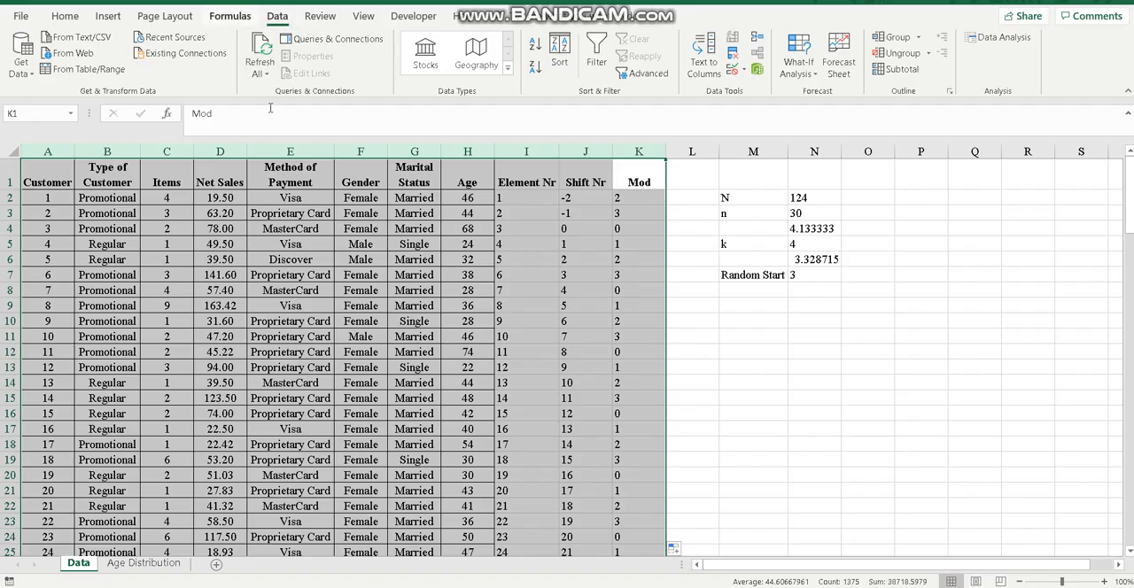
{"action": "left_click", "coordinate": [561, 56]}
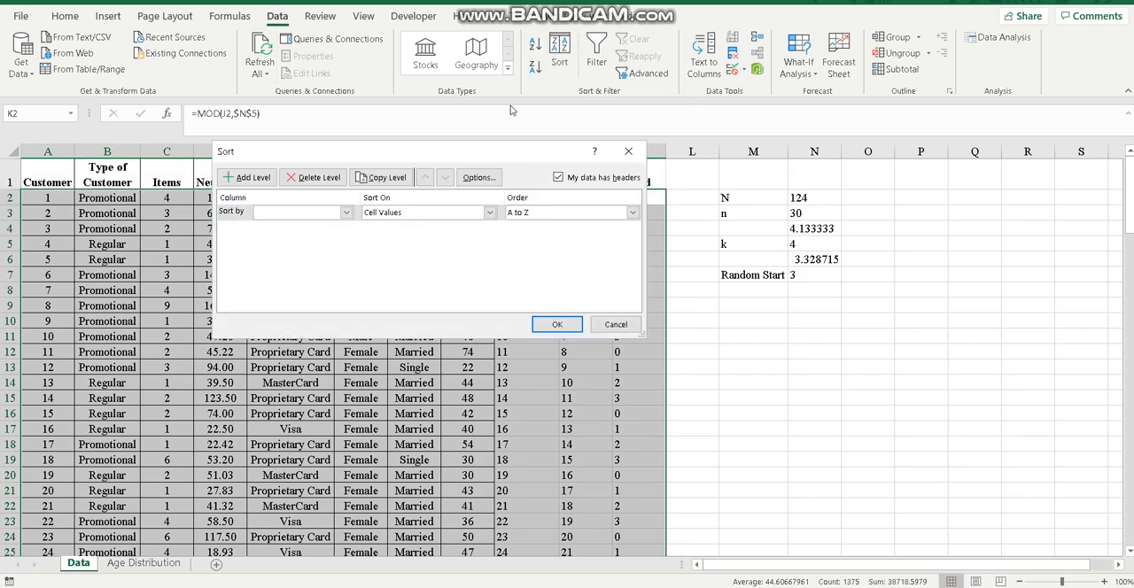
{"action": "left_click", "coordinate": [346, 213]}
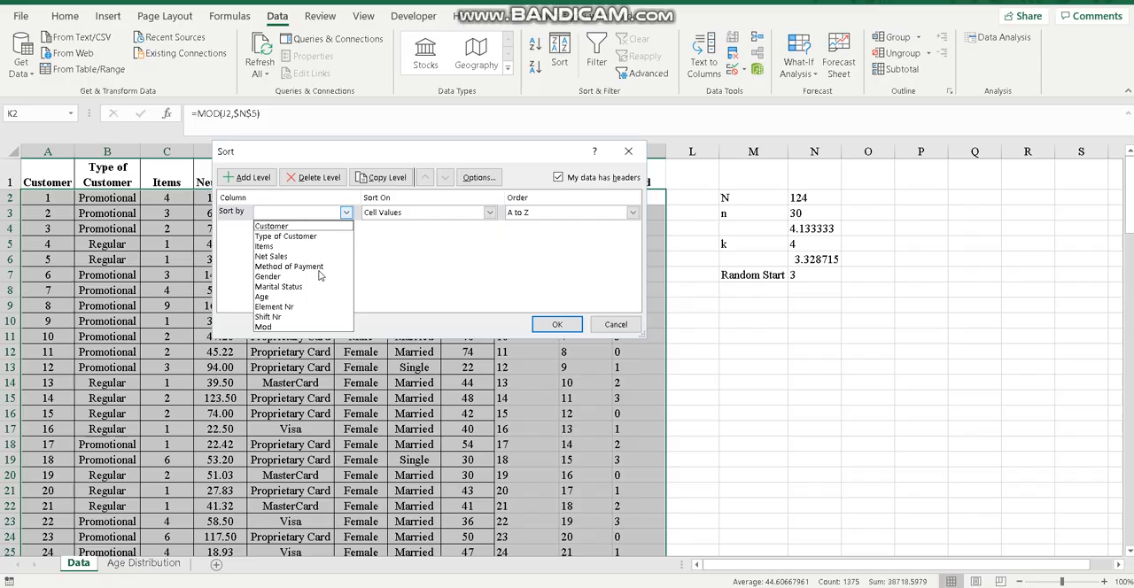
{"action": "left_click", "coordinate": [291, 327]}
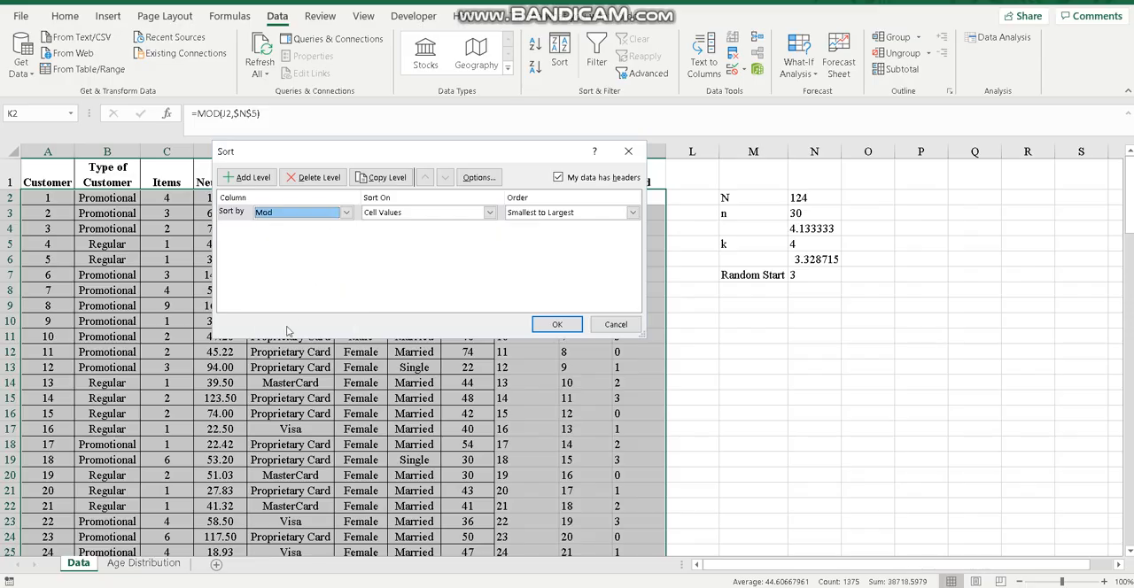
{"action": "left_click", "coordinate": [555, 325]}
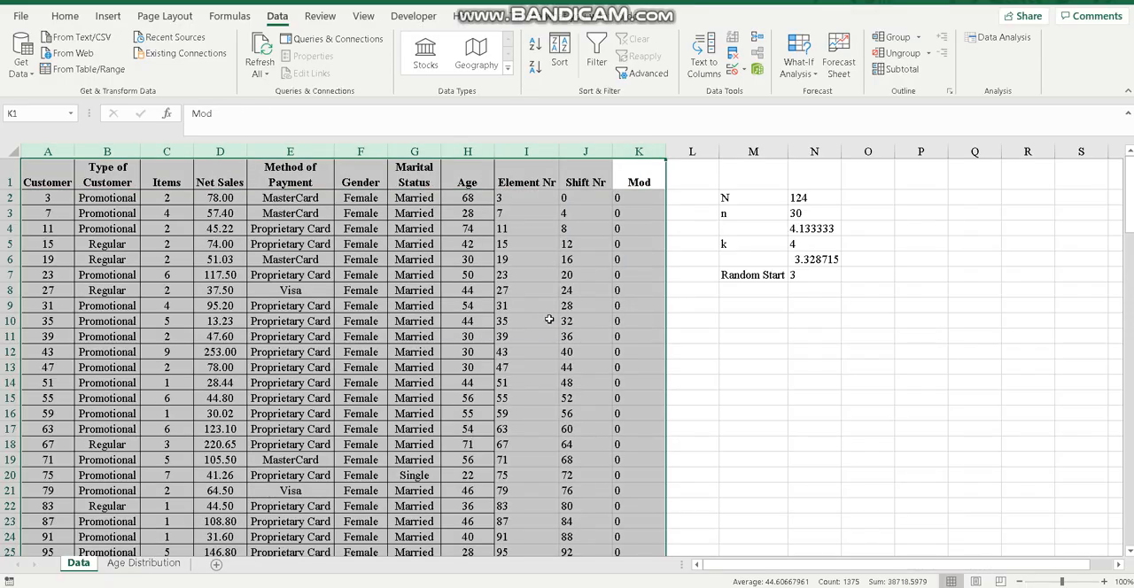
Highlight all customer rows with a Mod of 0, range A2:K32, with a yellow fill
{"action": "left_click", "coordinate": [37, 198]}
{"action": "left_click_drag", "start_coordinate": [37, 198], "coordinate": [635, 288]}
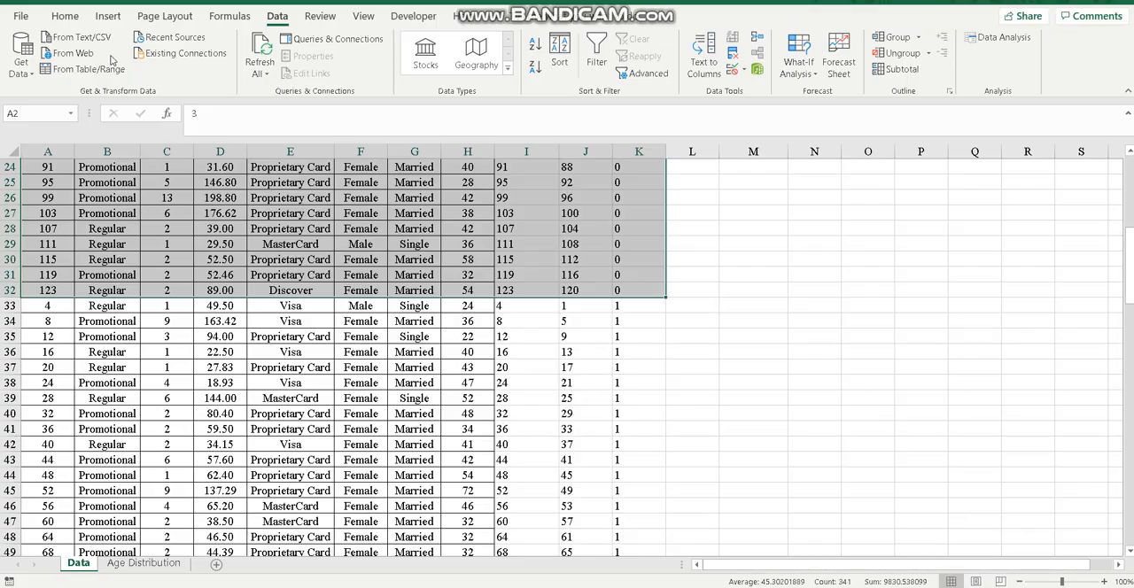
{"action": "left_click", "coordinate": [64, 18]}
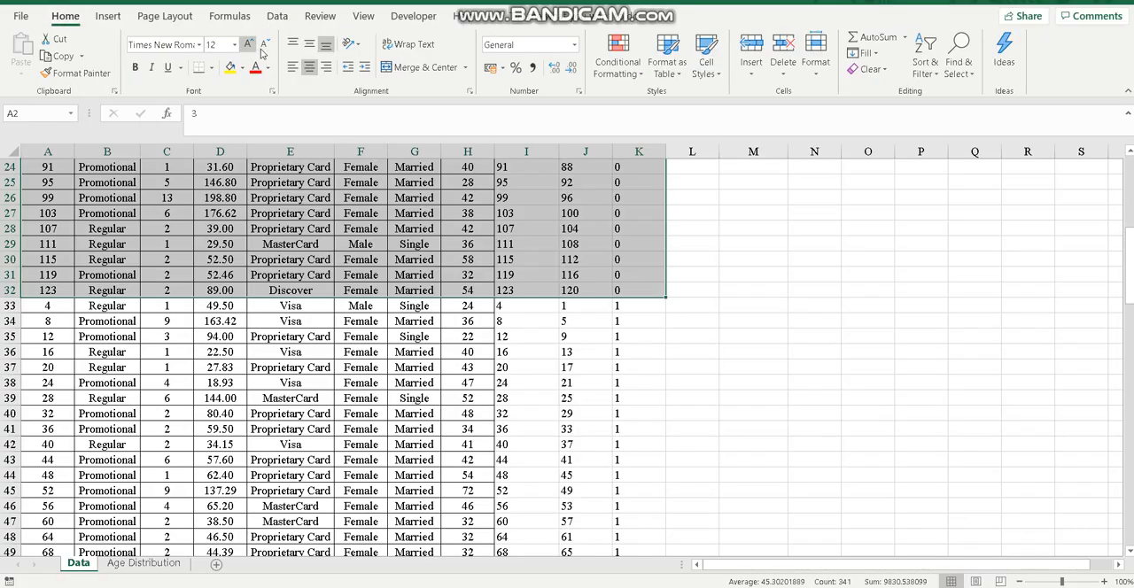
{"action": "left_click", "coordinate": [230, 67]}
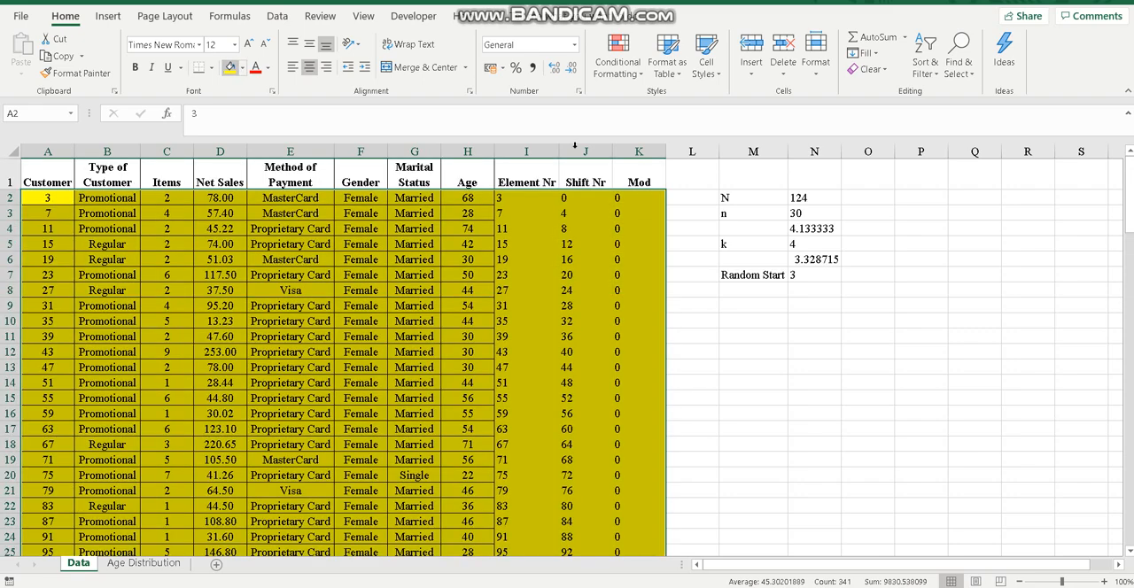
{"action": "left_click", "coordinate": [645, 262]}
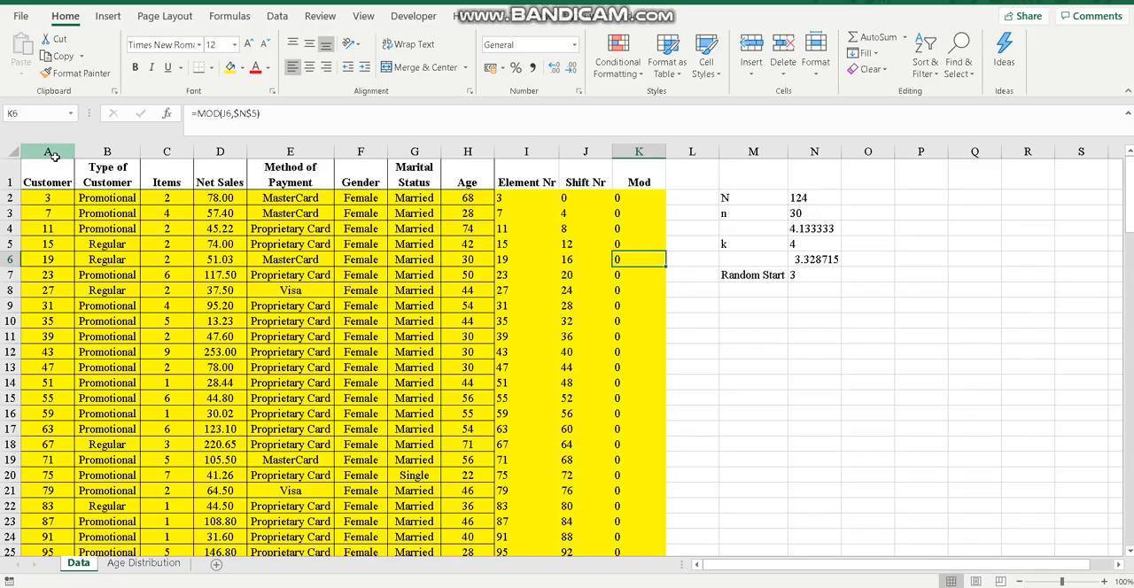
Sort the customer data in columns A to K back by Element Nr from smallest to largest
{"action": "left_click_drag", "start_coordinate": [55, 153], "coordinate": [639, 169]}
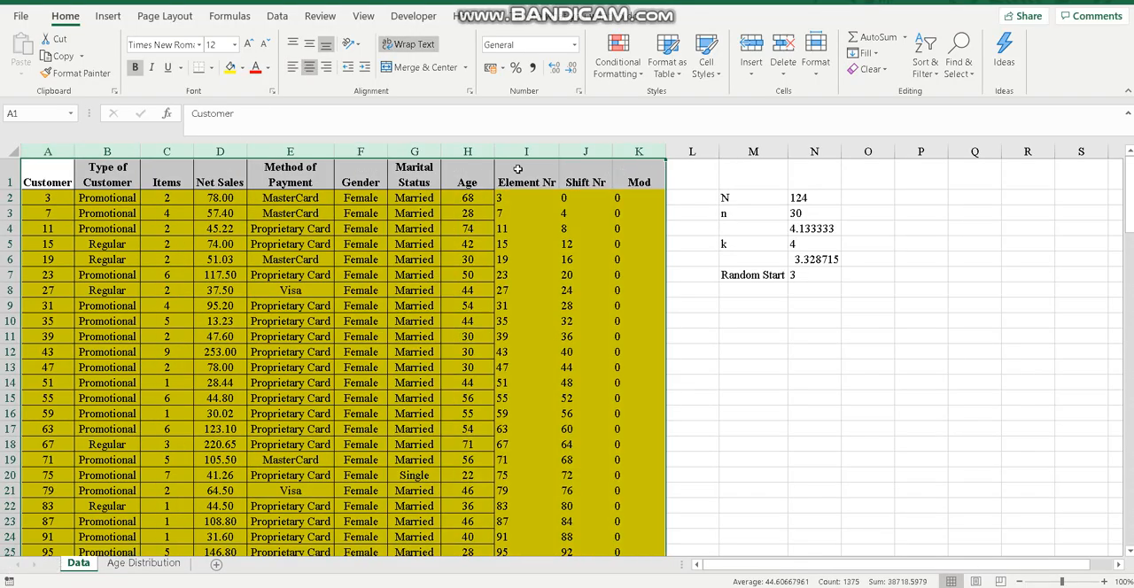
{"action": "left_click", "coordinate": [920, 71]}
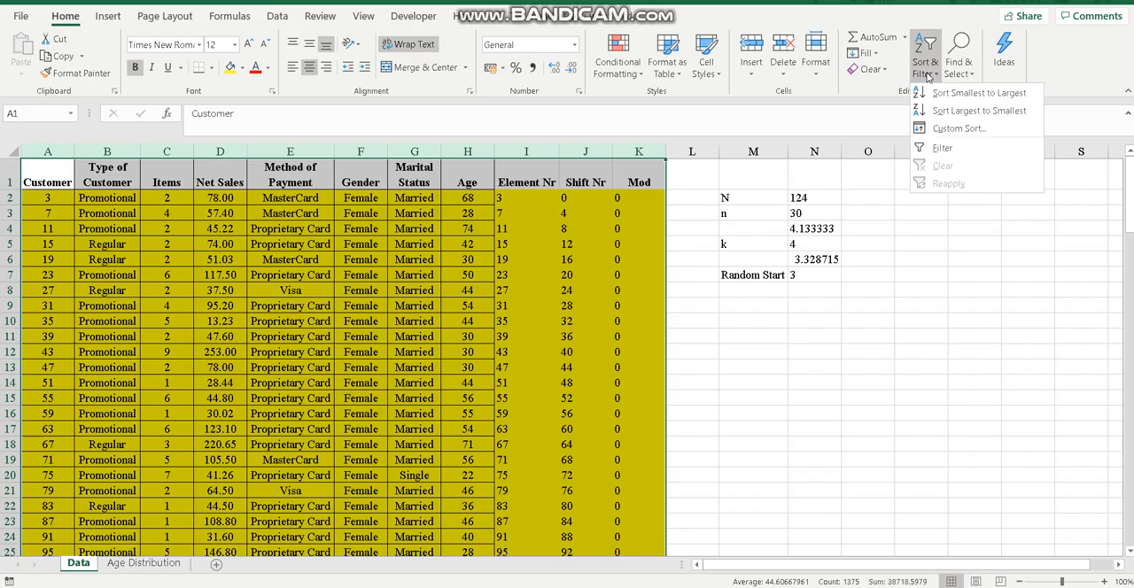
{"action": "left_click", "coordinate": [950, 129]}
{"action": "left_click", "coordinate": [346, 212]}
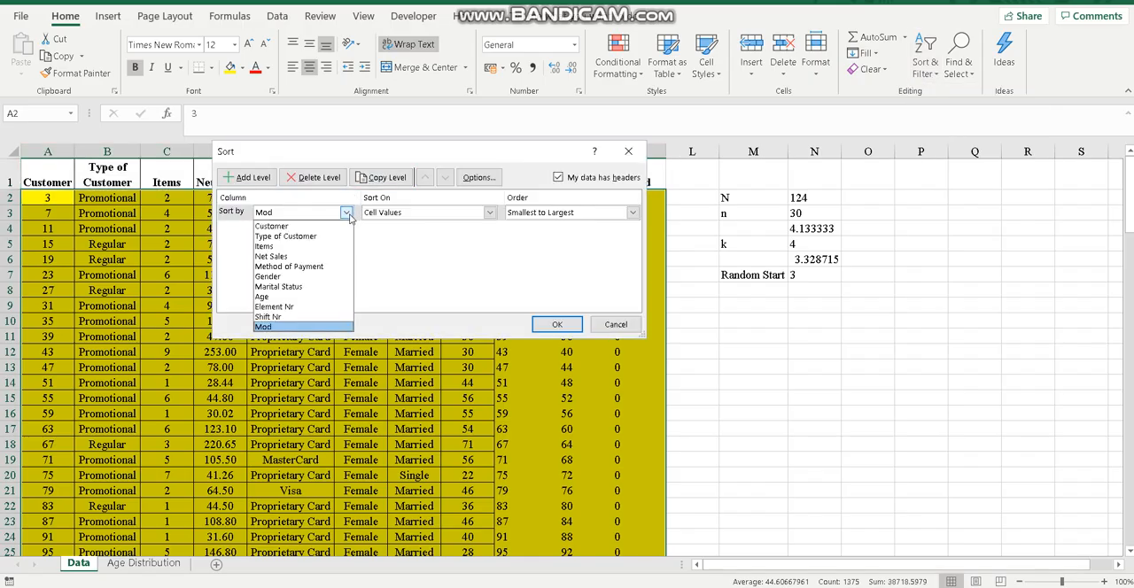
{"action": "left_click", "coordinate": [310, 307]}
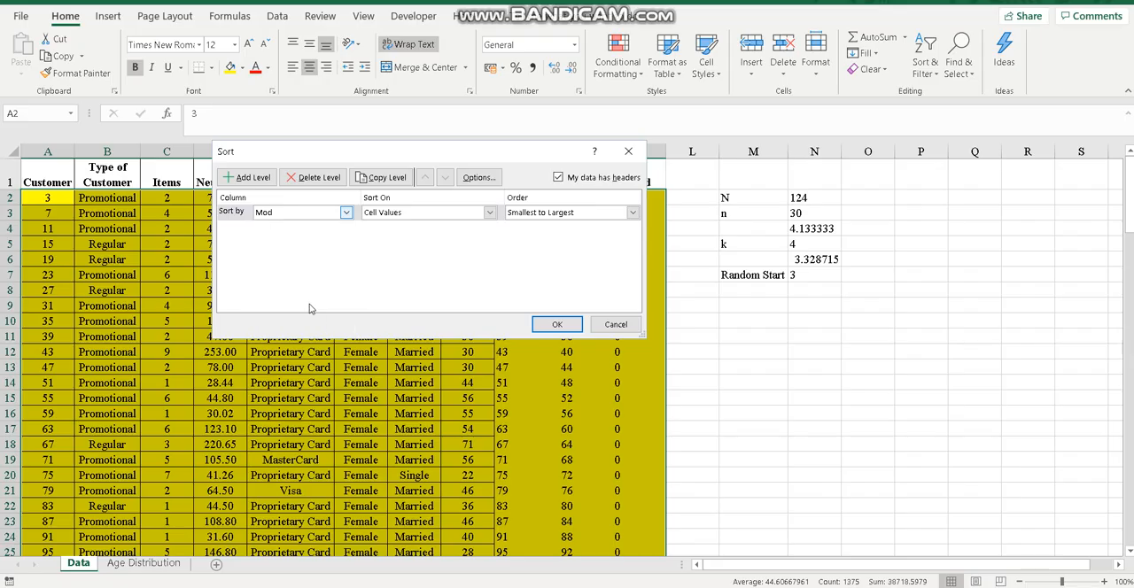
{"action": "left_click", "coordinate": [556, 325]}
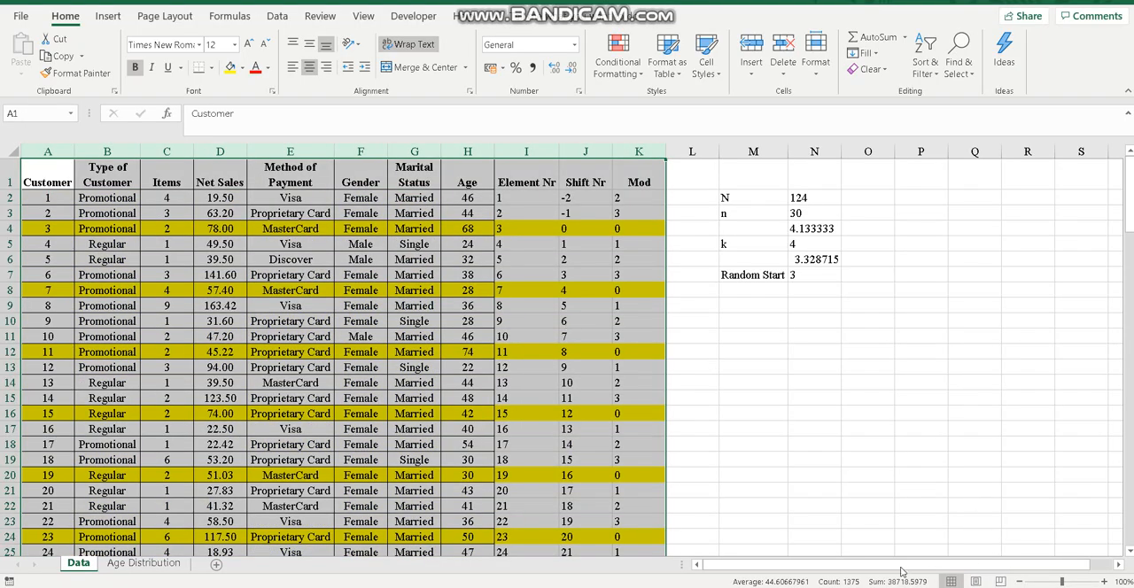
Review the highlighted sample rows among the first customers, checking their Mod values from K4 down to K13
{"action": "left_click", "coordinate": [473, 352]}
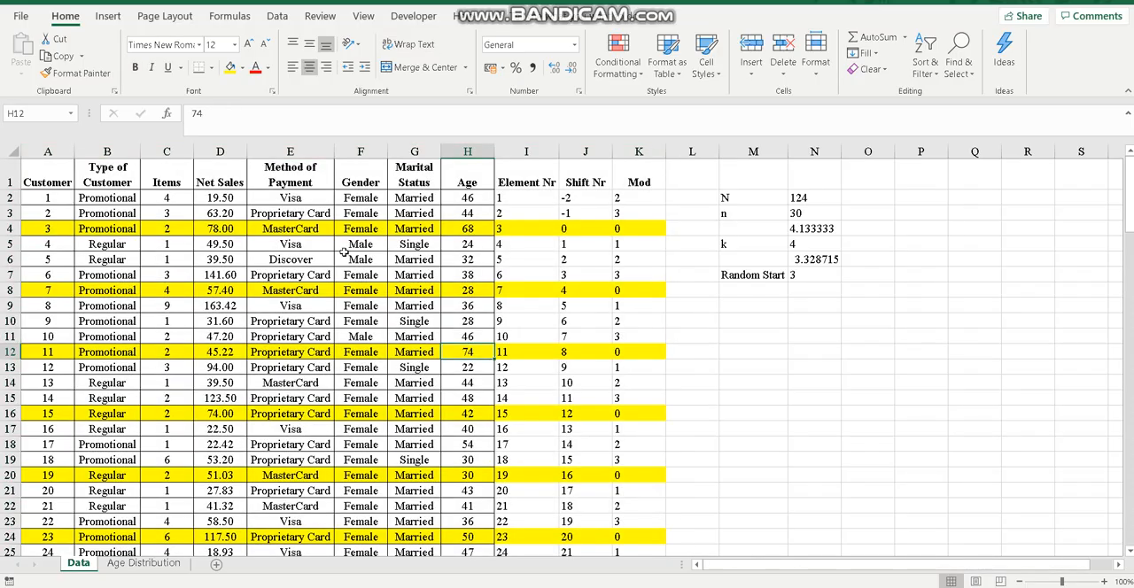
{"action": "left_click", "coordinate": [655, 228]}
{"action": "key", "text": "Down"}
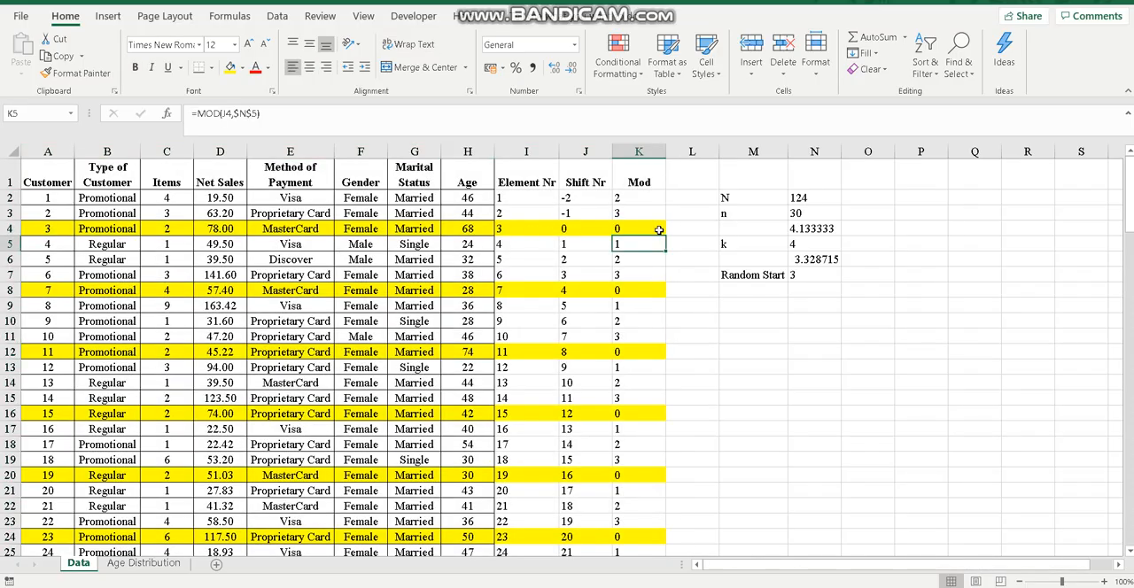
{"action": "key", "text": "Down"}
{"action": "key", "text": "Down"}
{"action": "key", "text": "Down"}
{"action": "key", "text": "Down"}
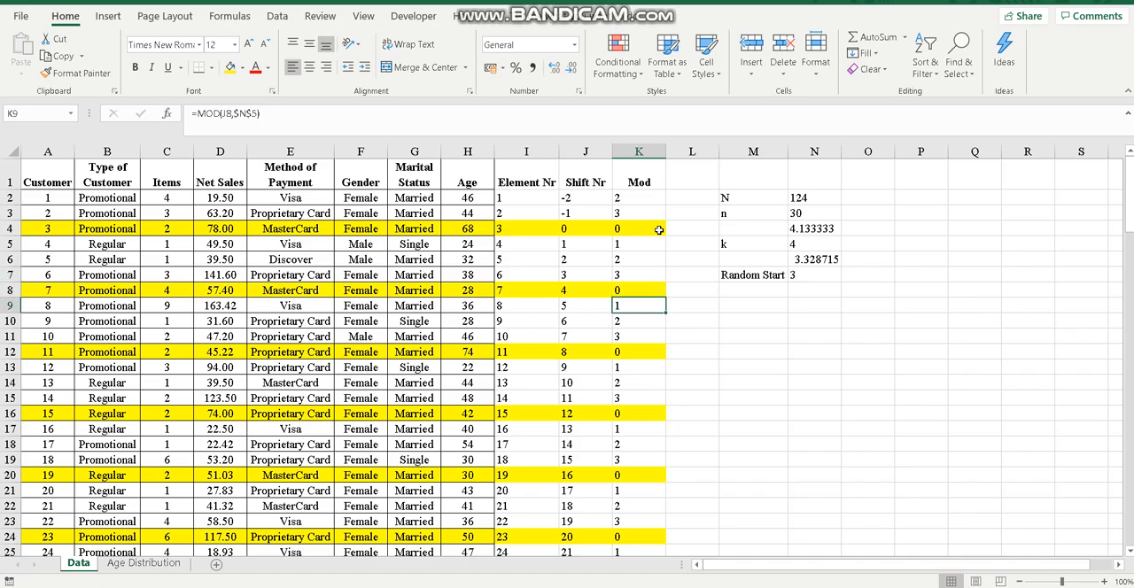
{"action": "key", "text": "Down"}
{"action": "key", "text": "Down"}
{"action": "key", "text": "Down"}
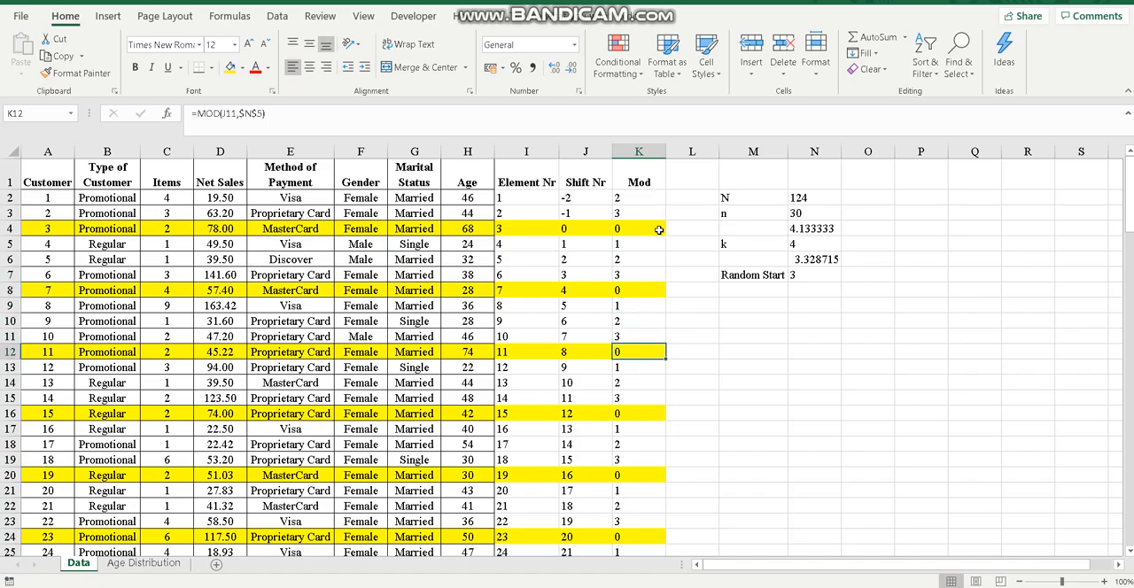
{"action": "key", "text": "Down"}
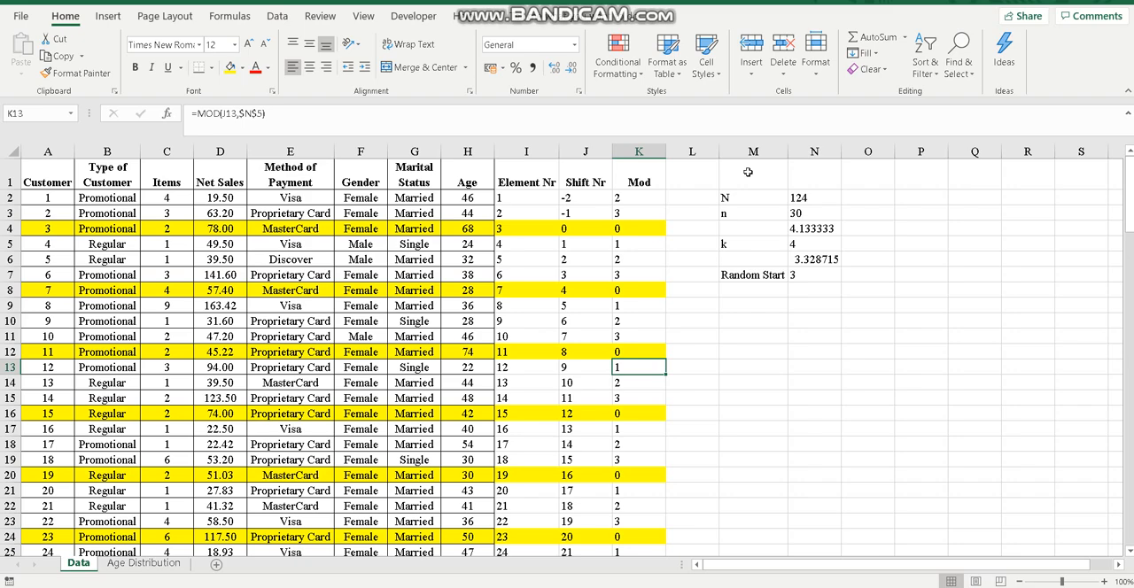